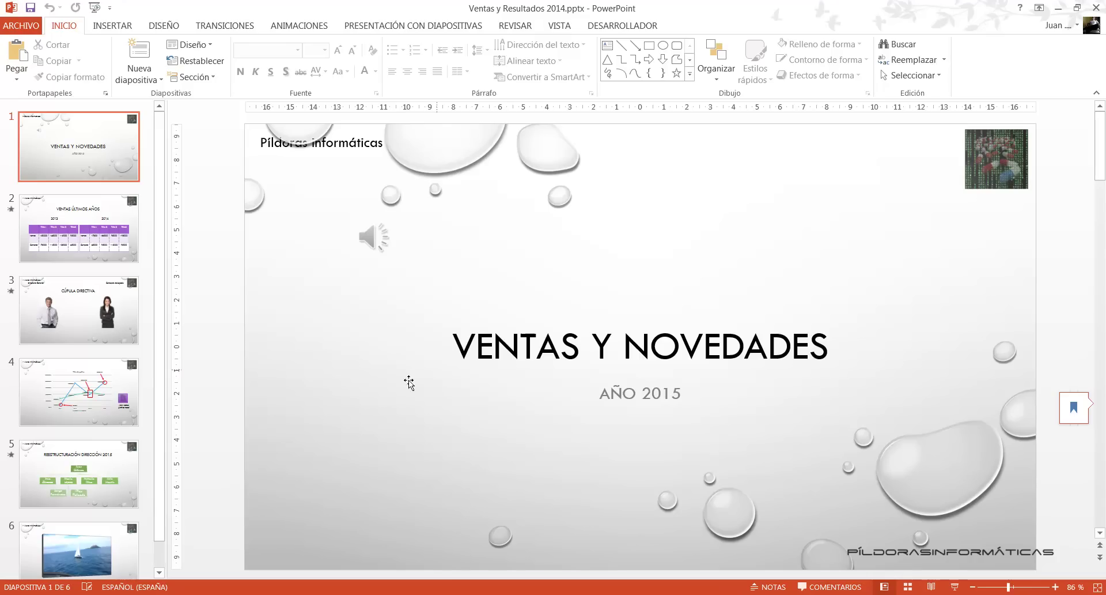
Move from the slide 4 chart to slide 3, CÚPULA DIRECTIVA, with its two executive photos.
left_click(91, 379)
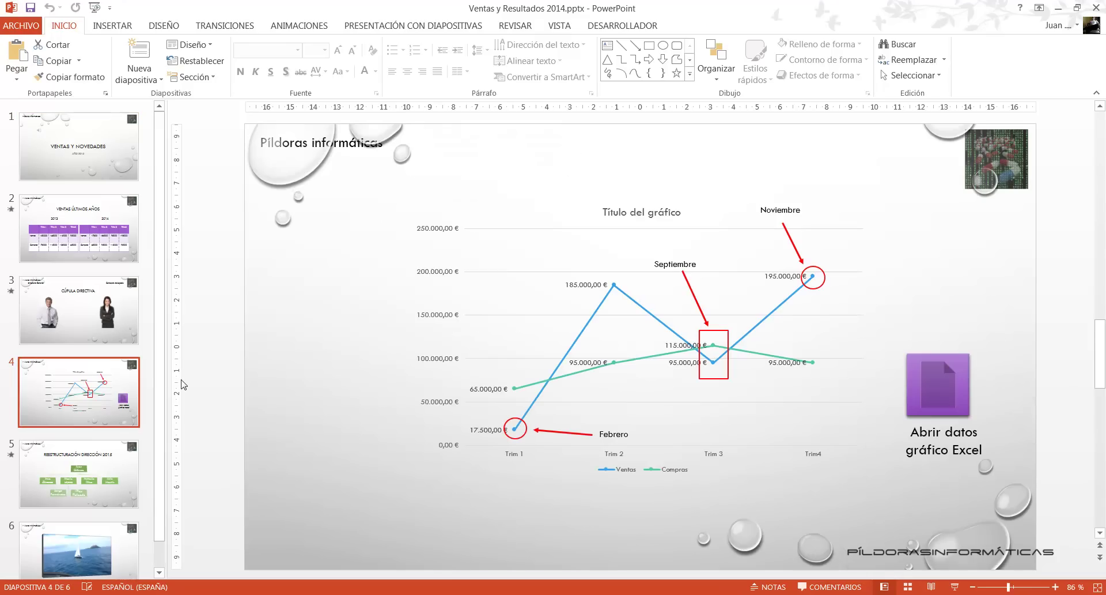
left_click(128, 337)
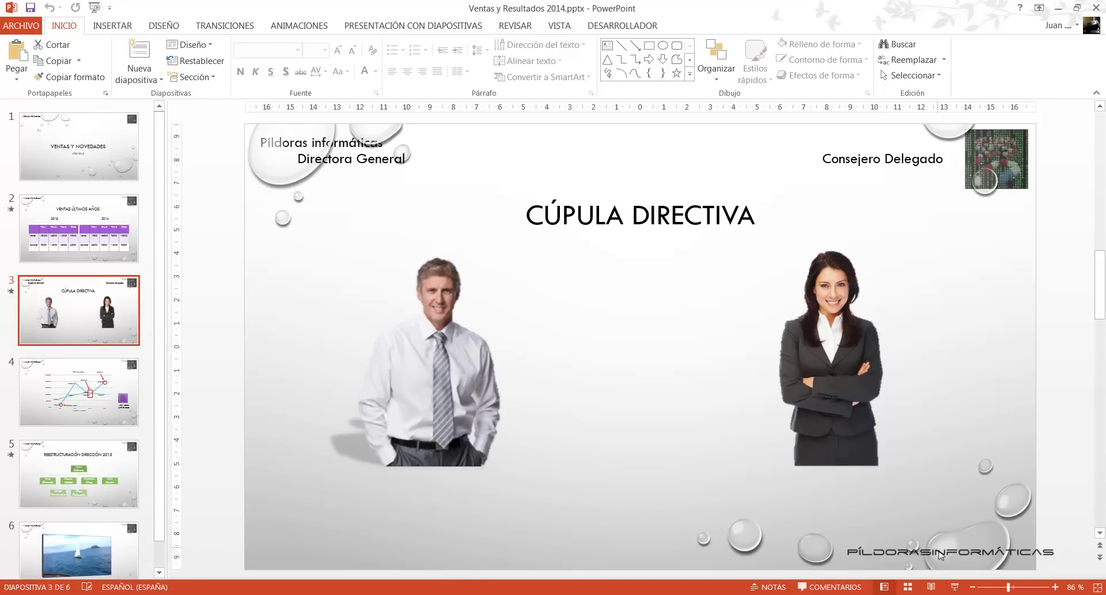
Run the slide show from CÚPULA DIRECTIVA into the Ventas and Compras chart slide, then end it.
left_click(955, 586)
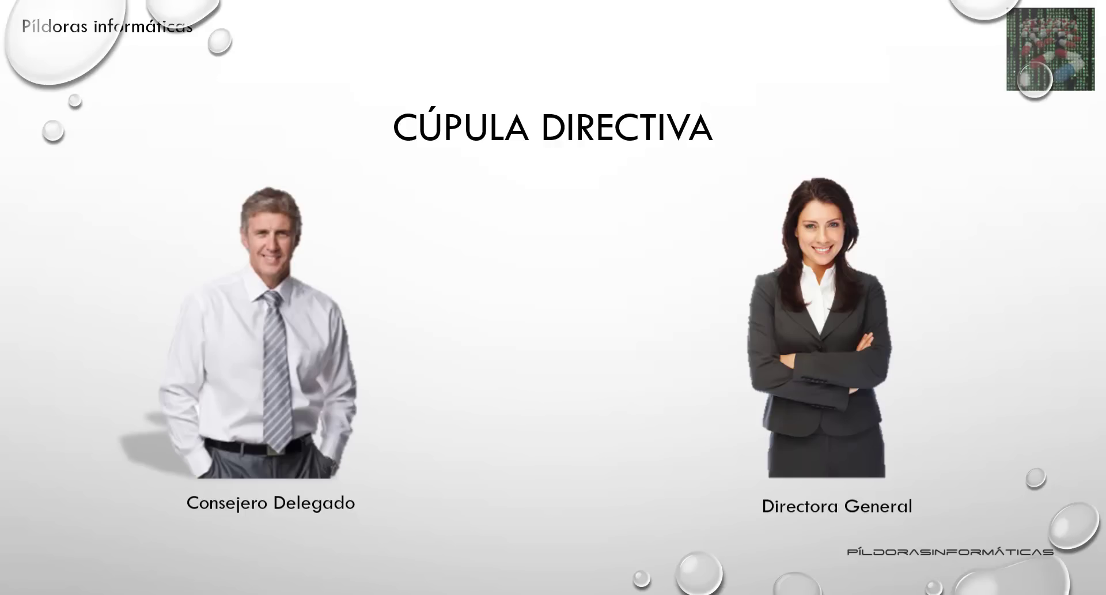
left_click(620, 319)
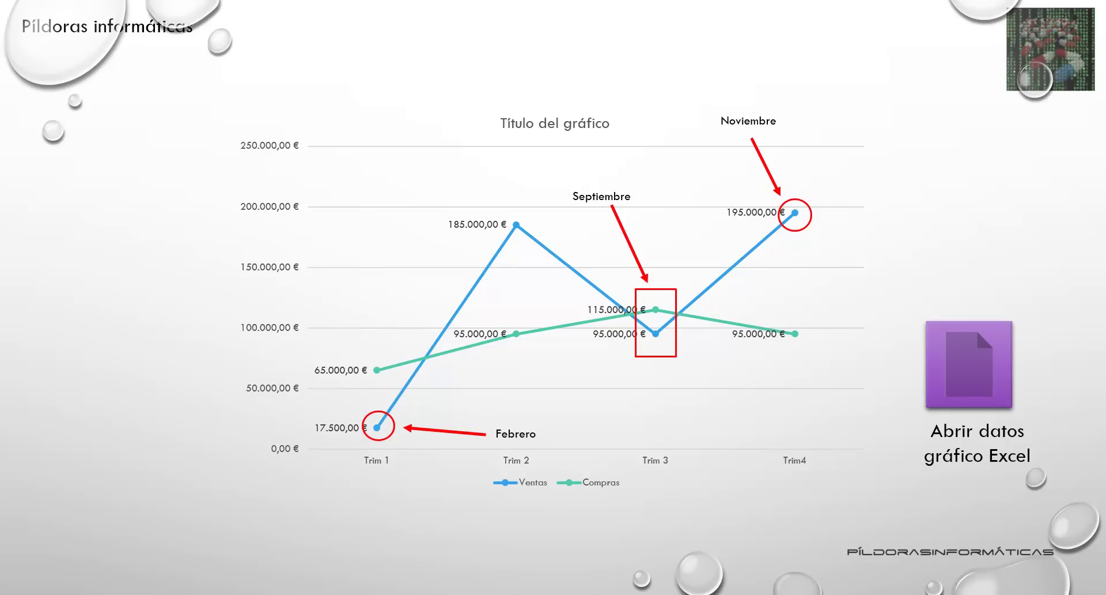
key("Escape")
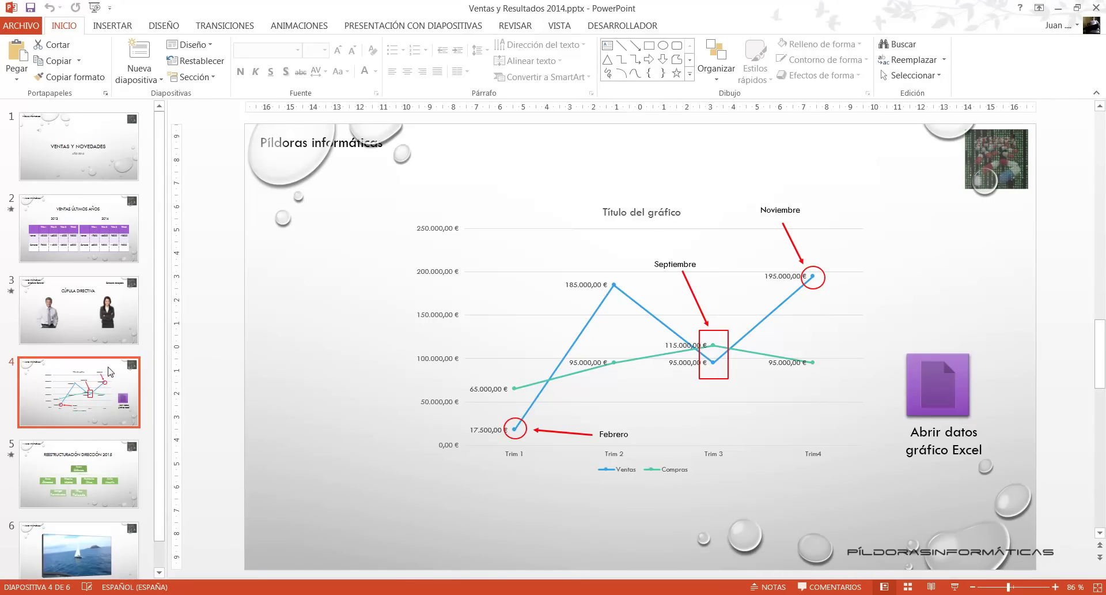
Apply the Despegar transition, lasting 01,25, to slide 4, the chart slide.
left_click(230, 28)
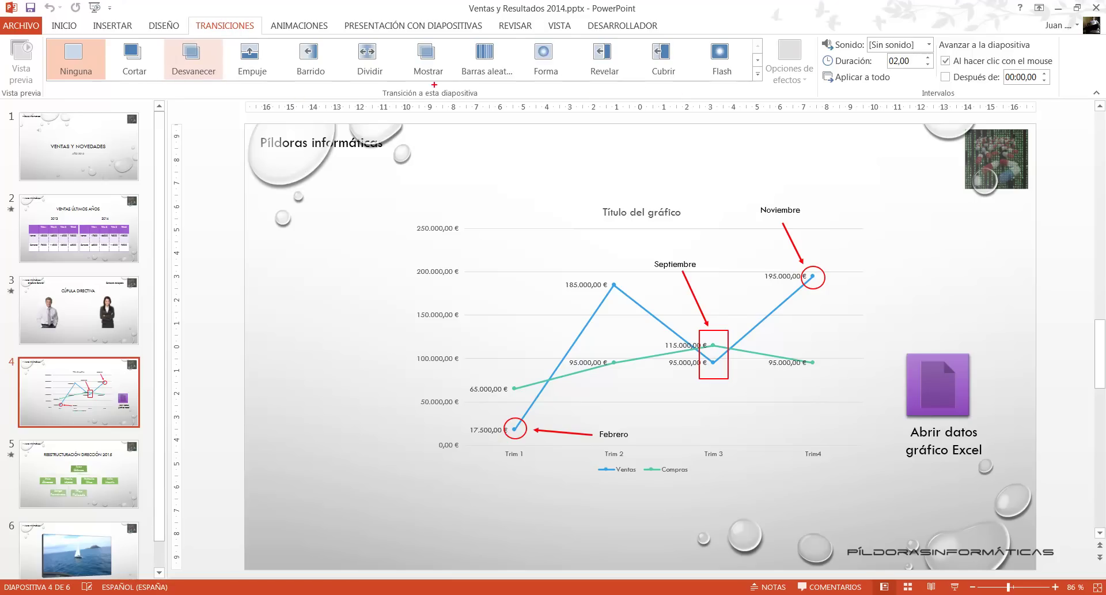
left_click(757, 74)
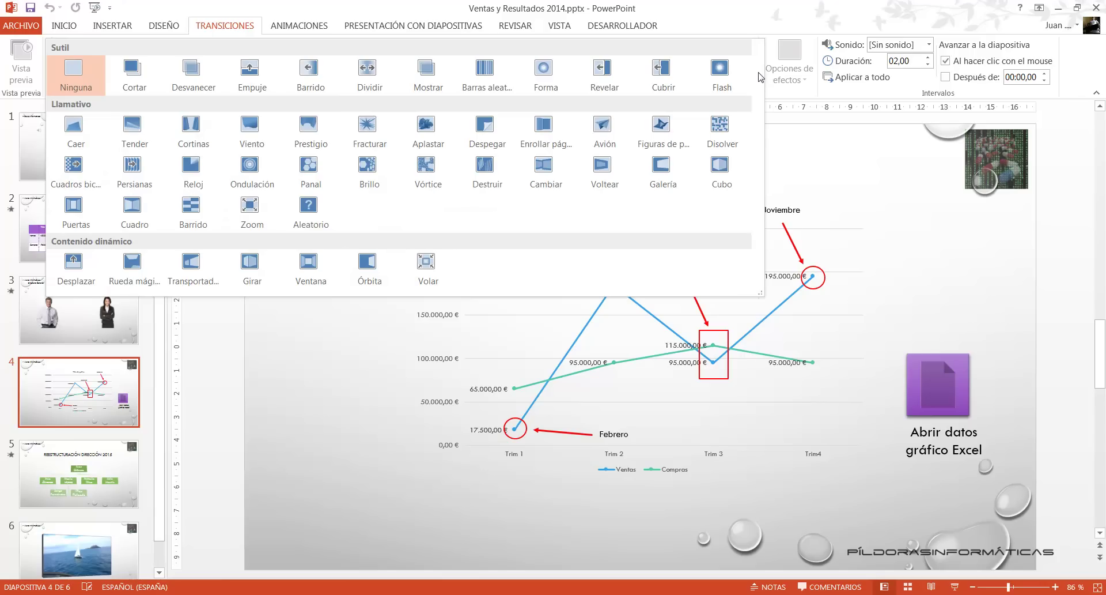
left_click(491, 132)
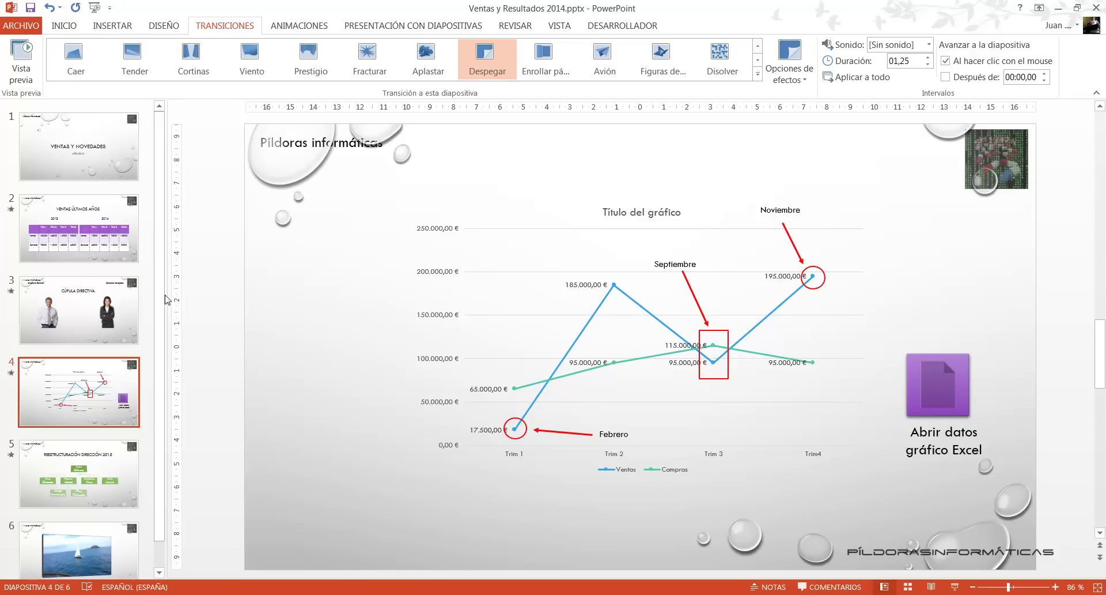
scroll(167, 297, "up", 1)
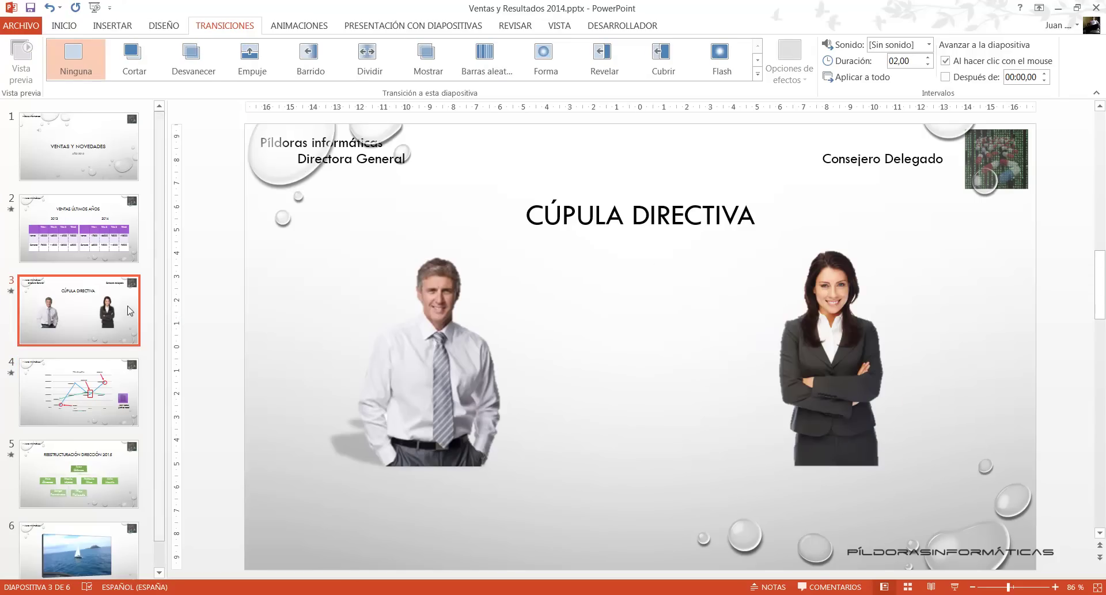
Preview the Despegar transition by playing the show from slide 3 to slide 4, then exit.
left_click(954, 588)
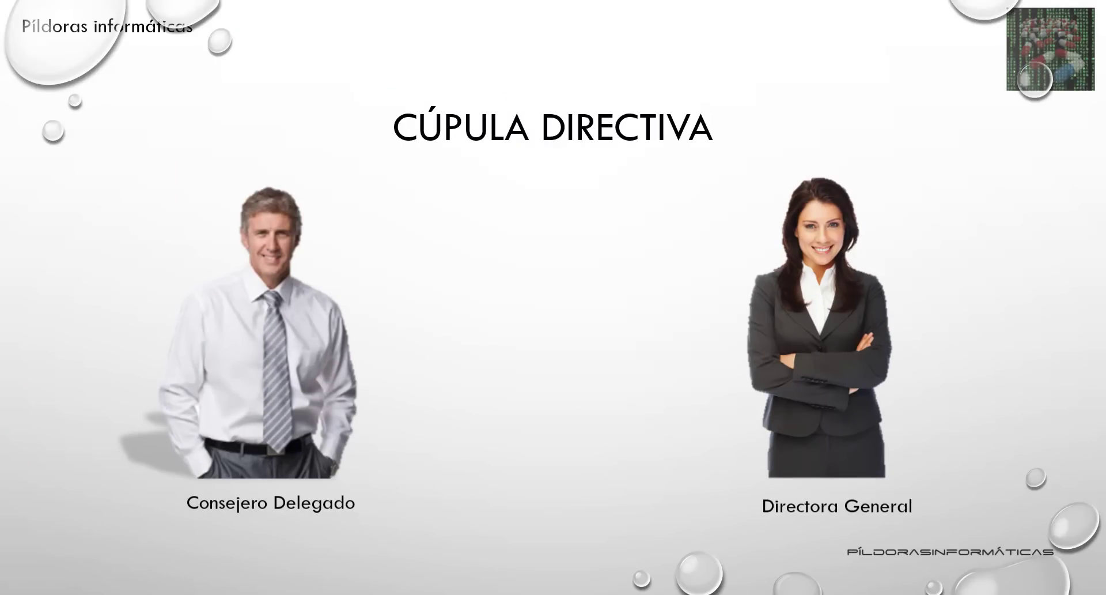
key("Right")
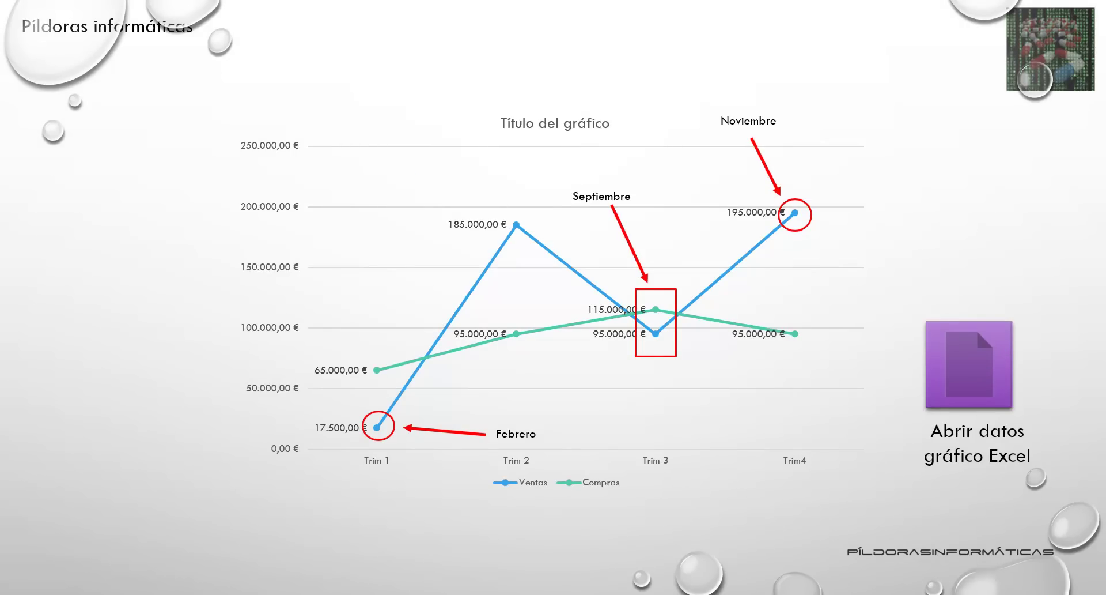
key("Escape")
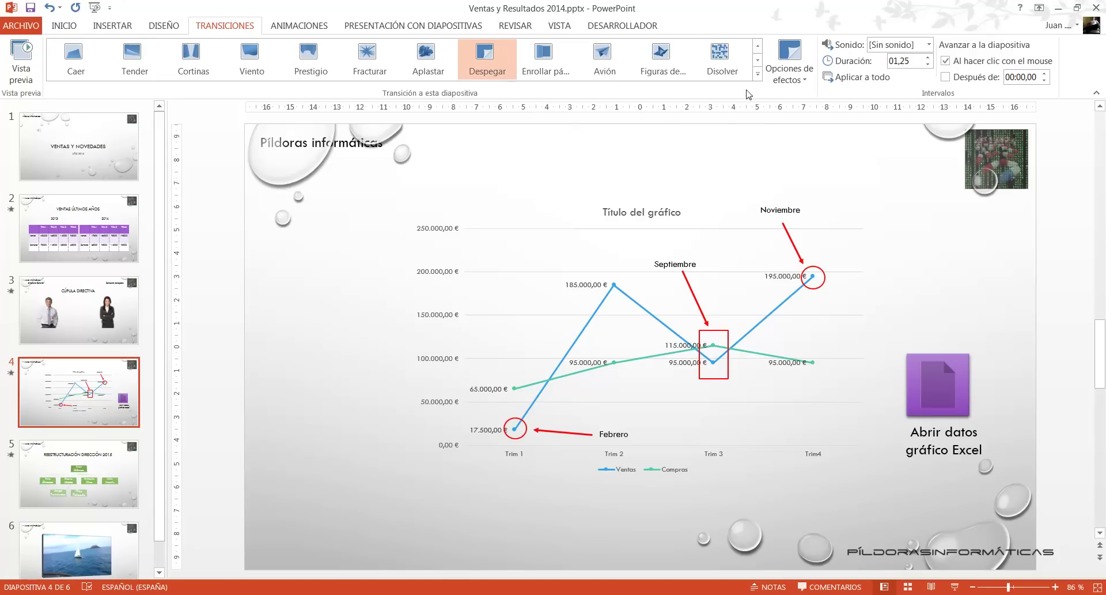
Give slide 5, the org chart, the Ondulación transition at 01,40, then return to slide 3.
left_click(758, 74)
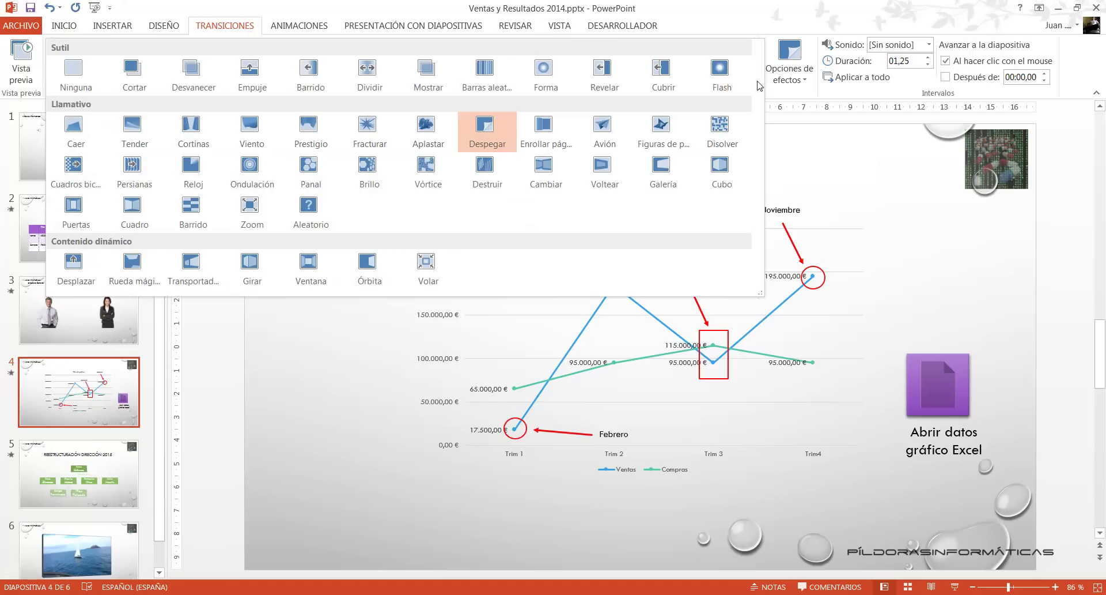
left_click(351, 450)
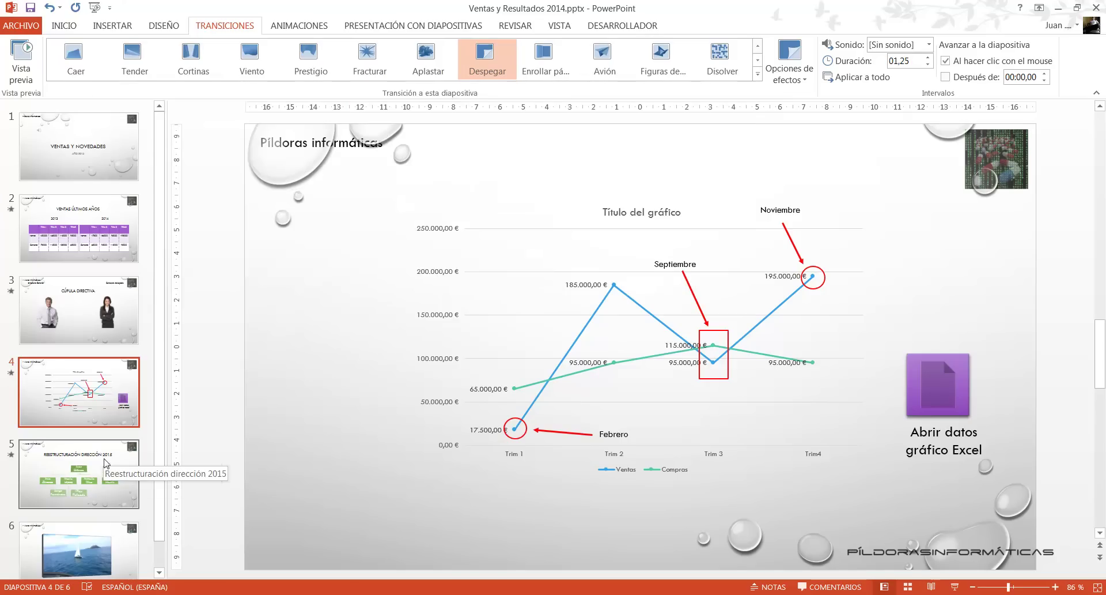
left_click(107, 466)
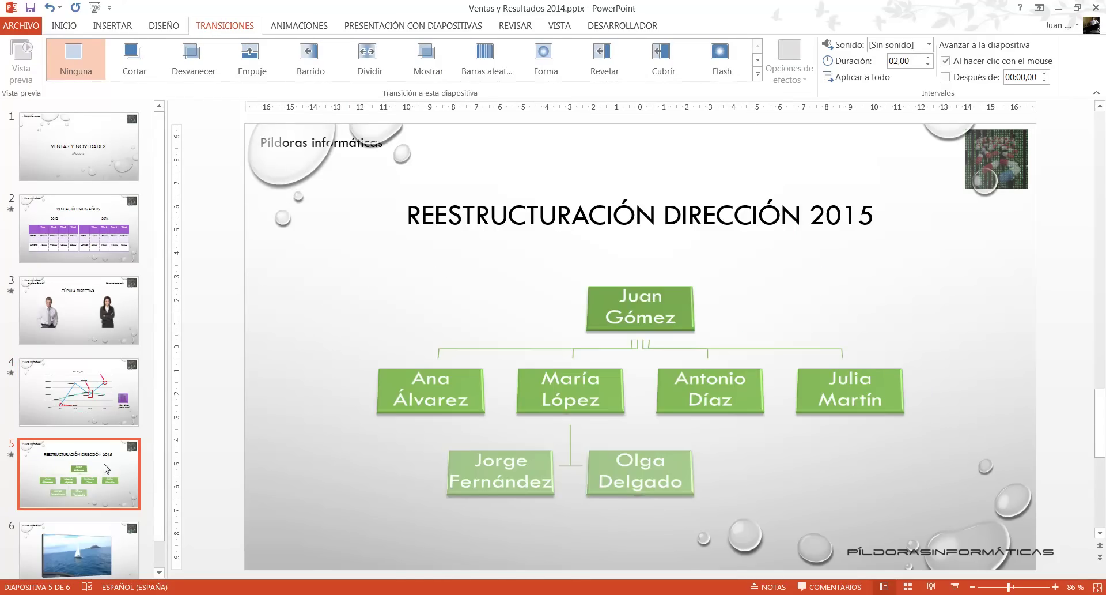
left_click(758, 75)
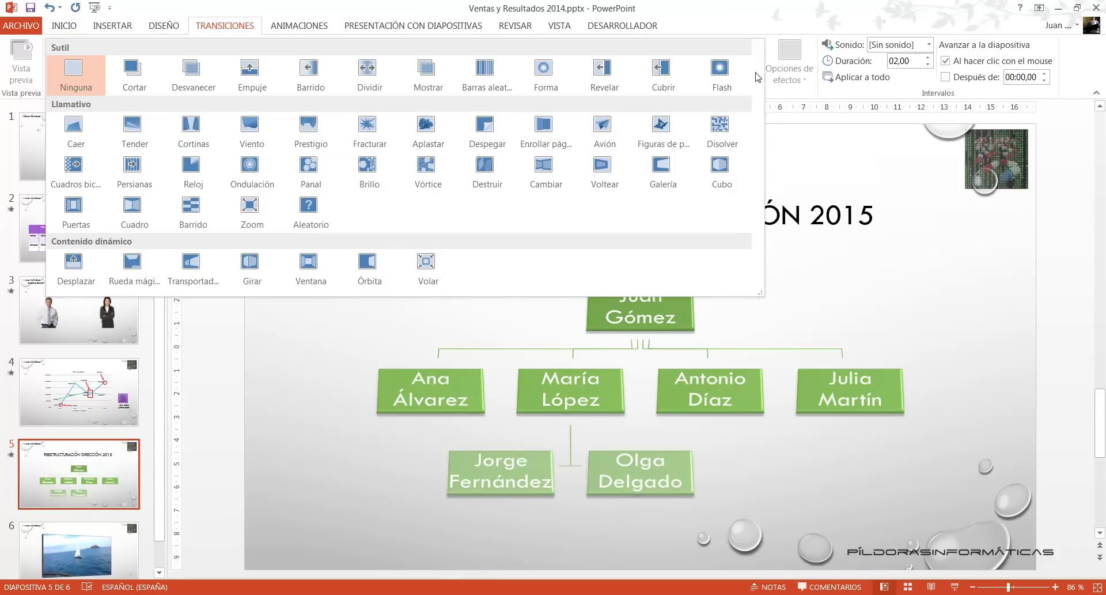
left_click(262, 173)
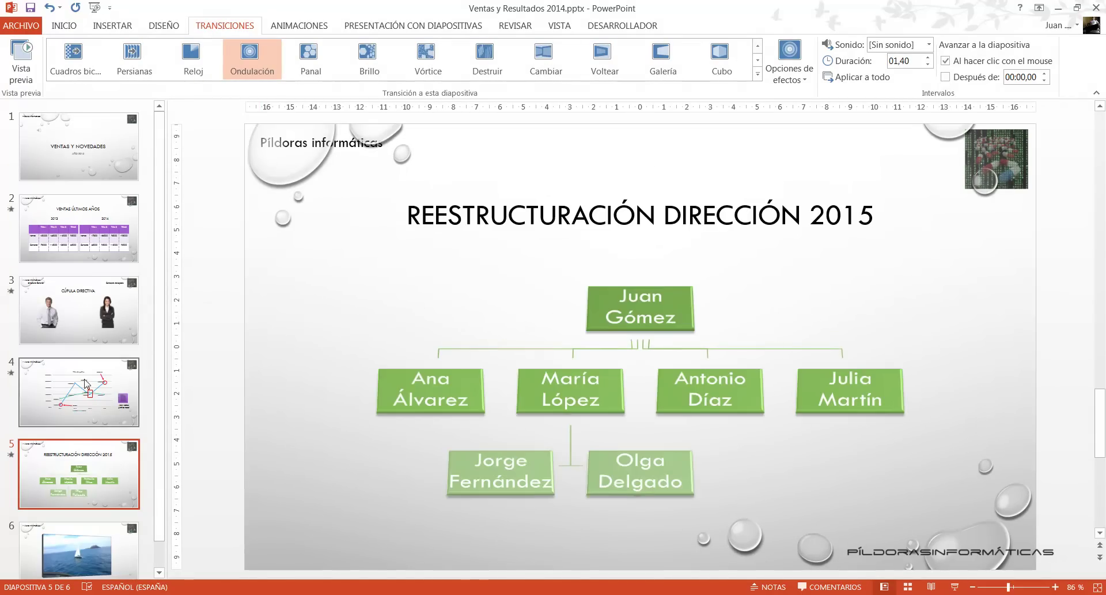
left_click(79, 317)
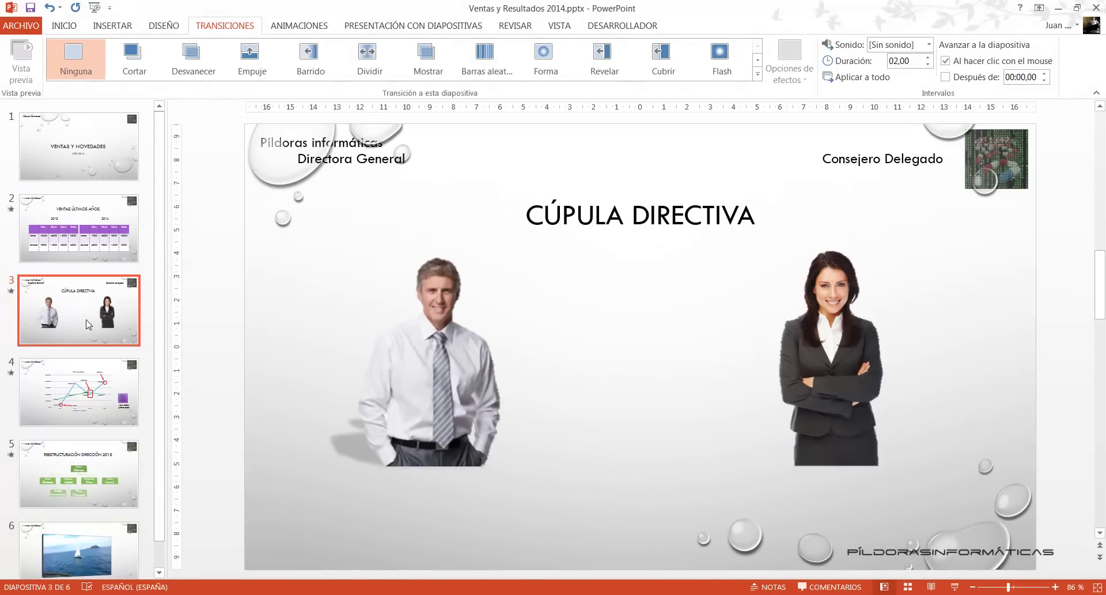
Save the deck and play the show from slide 3 through the chart and org chart slides.
left_click(27, 7)
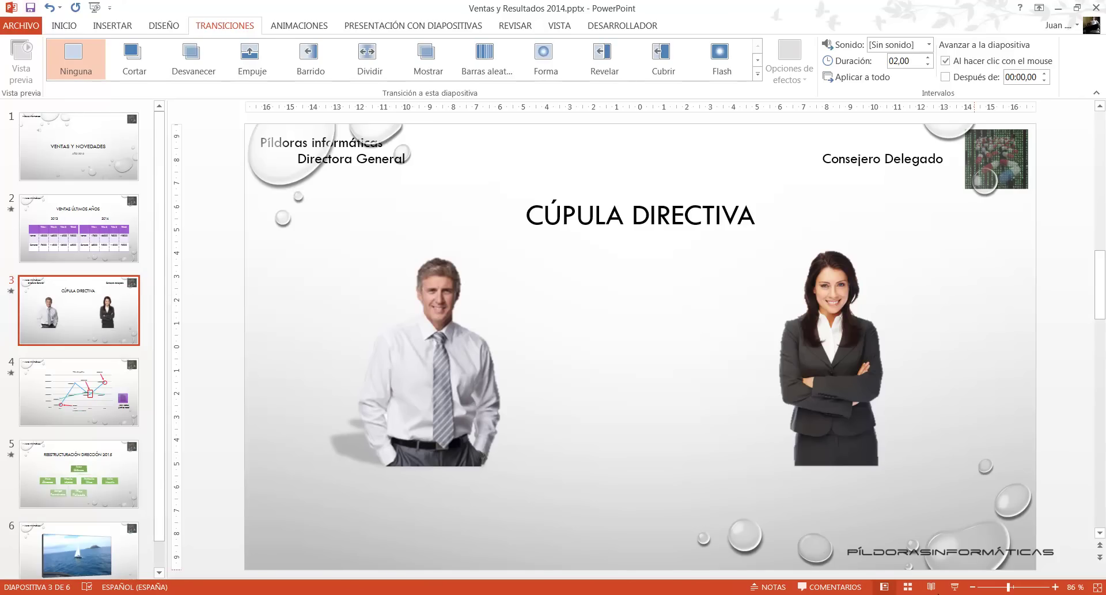
left_click(955, 586)
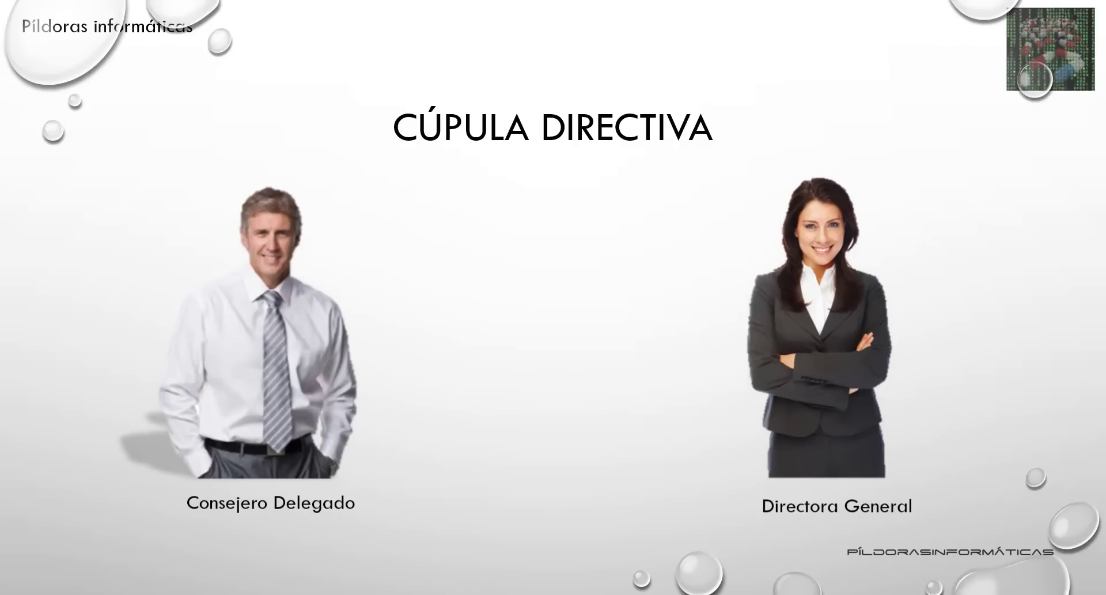
left_click(671, 238)
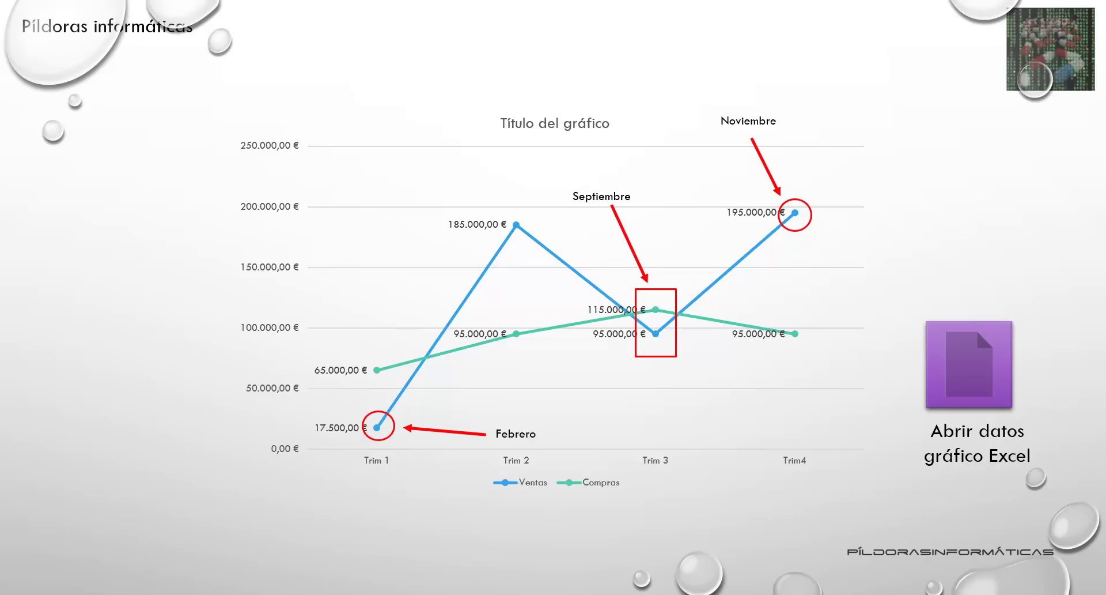
key("Right")
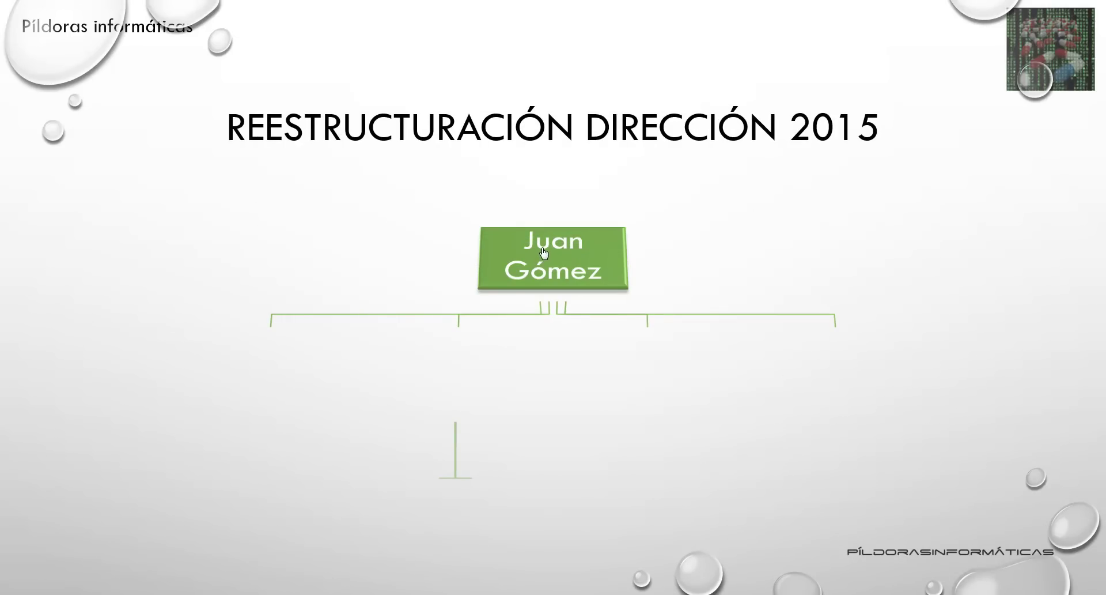
left_click(550, 254)
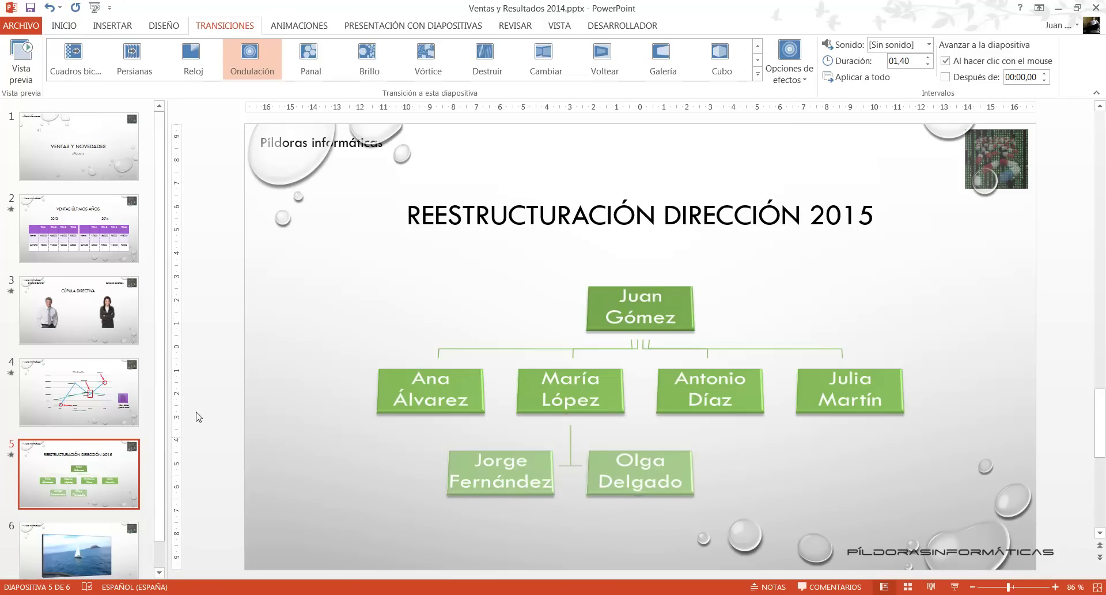
left_click(799, 84)
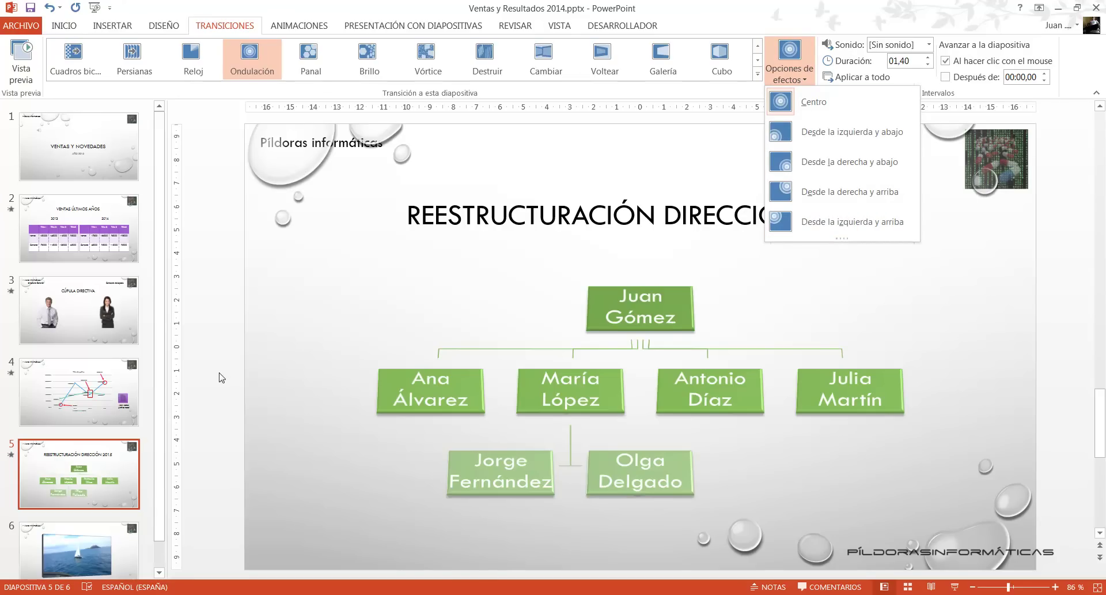
left_click(817, 10)
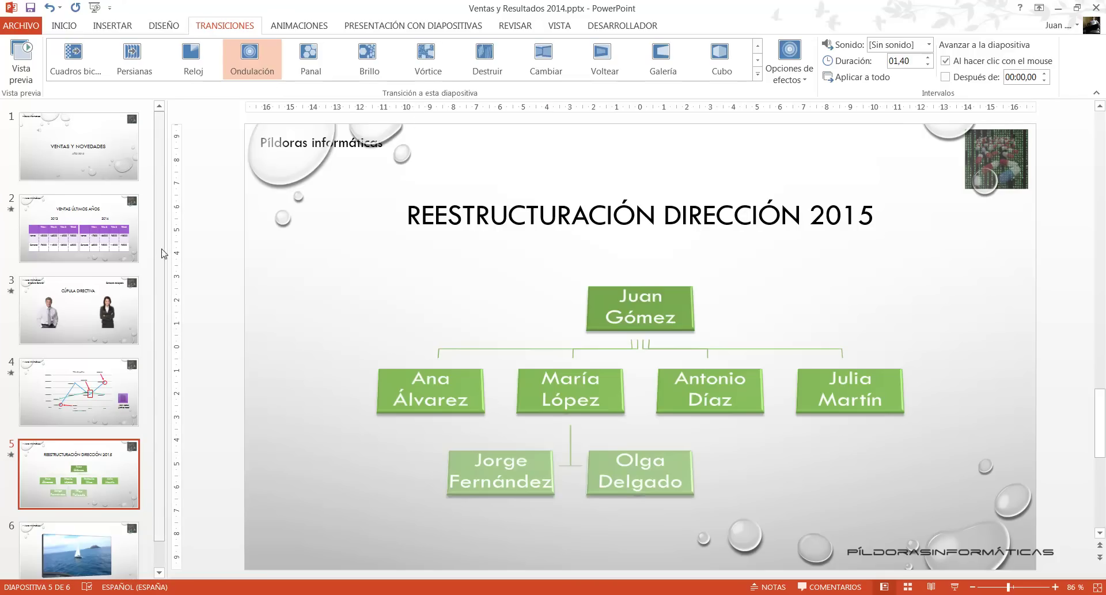
Switch to Slide Sorter view to see the six slides as thumbnails.
scroll(164, 280, "down", 1)
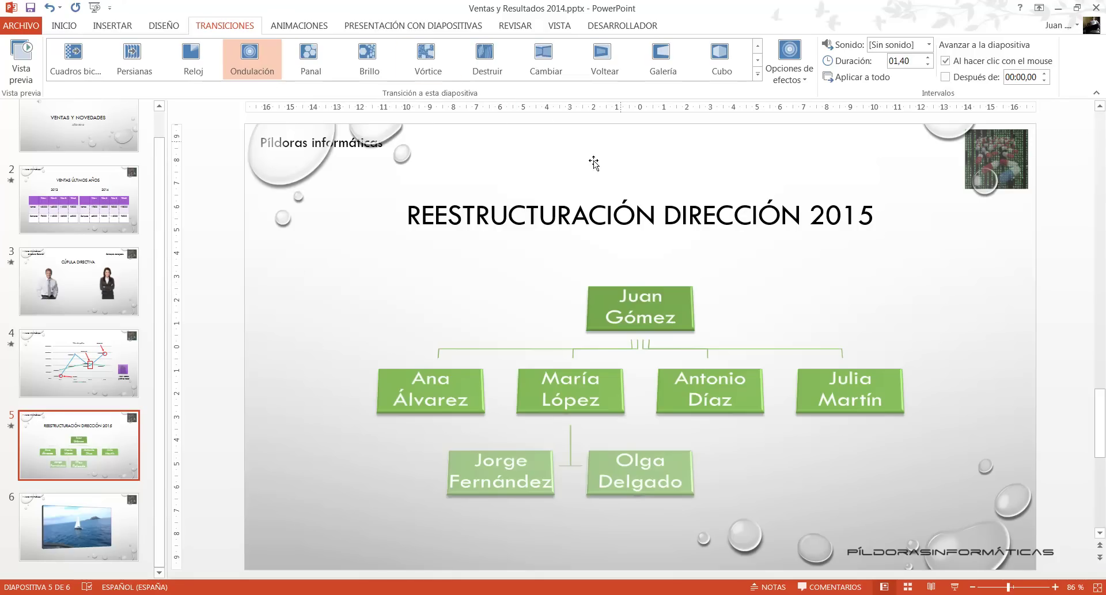
left_click(907, 587)
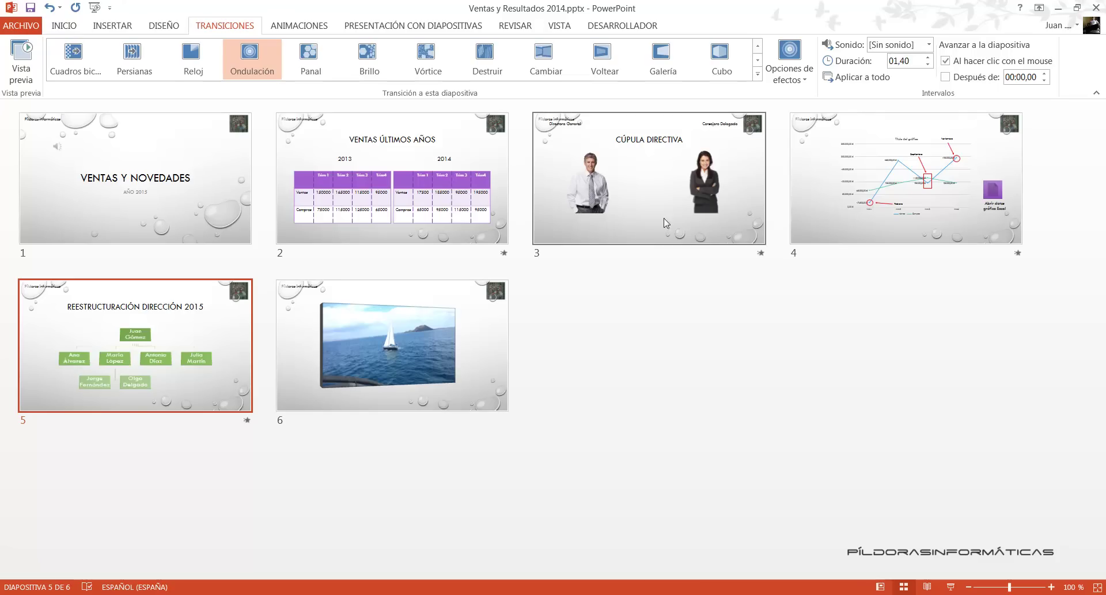
Apply the Aleatorio transition to slide 1, VENTAS Y NOVEDADES, and start the show from it.
left_click(233, 168)
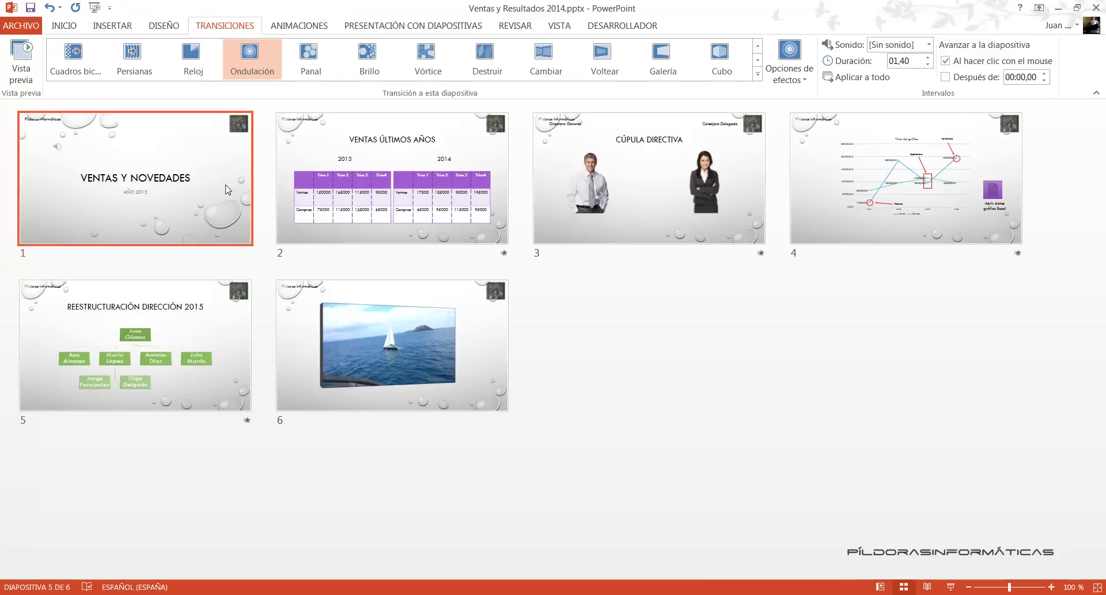
left_click(758, 75)
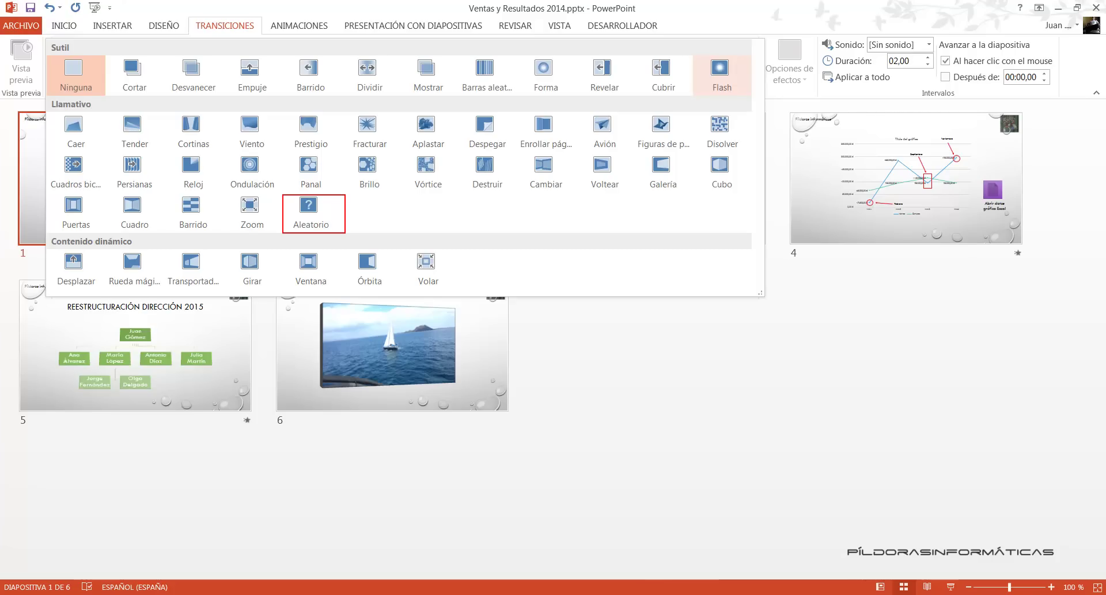
key("Escape")
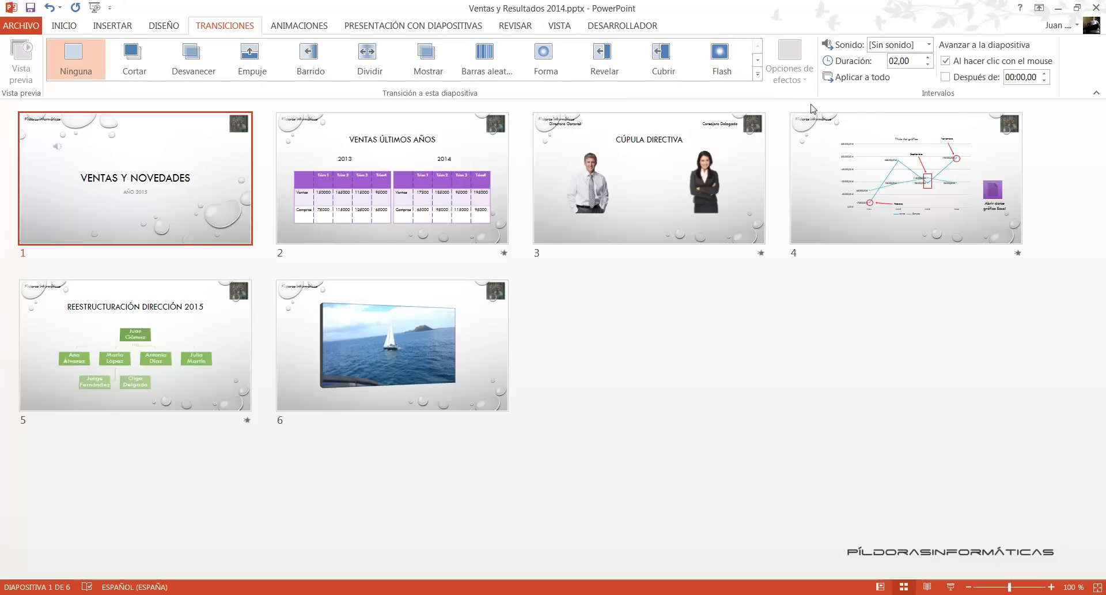
left_click(758, 74)
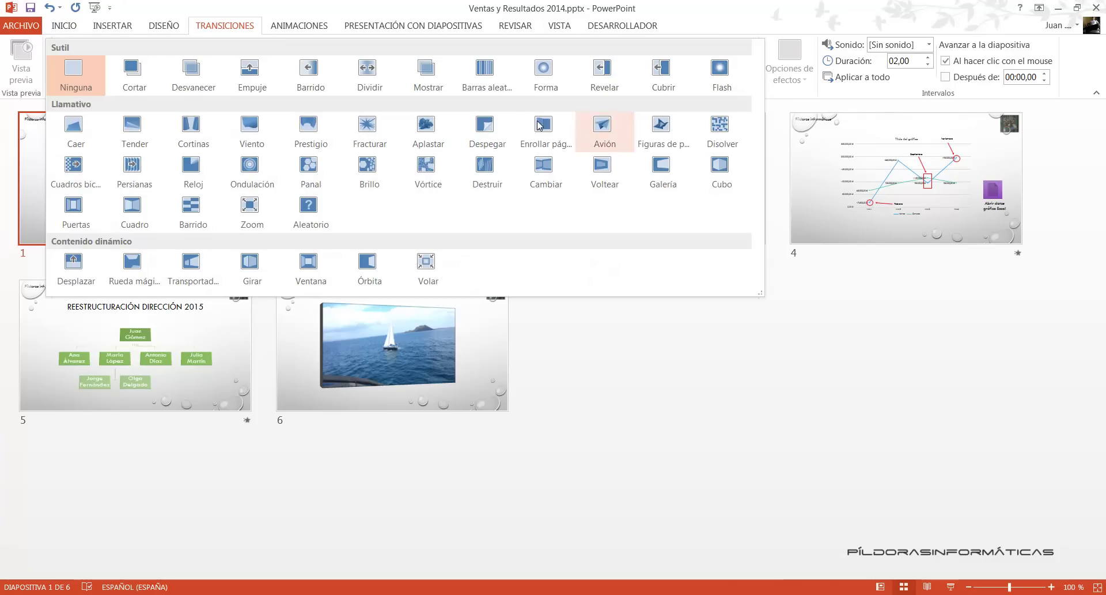
left_click(311, 222)
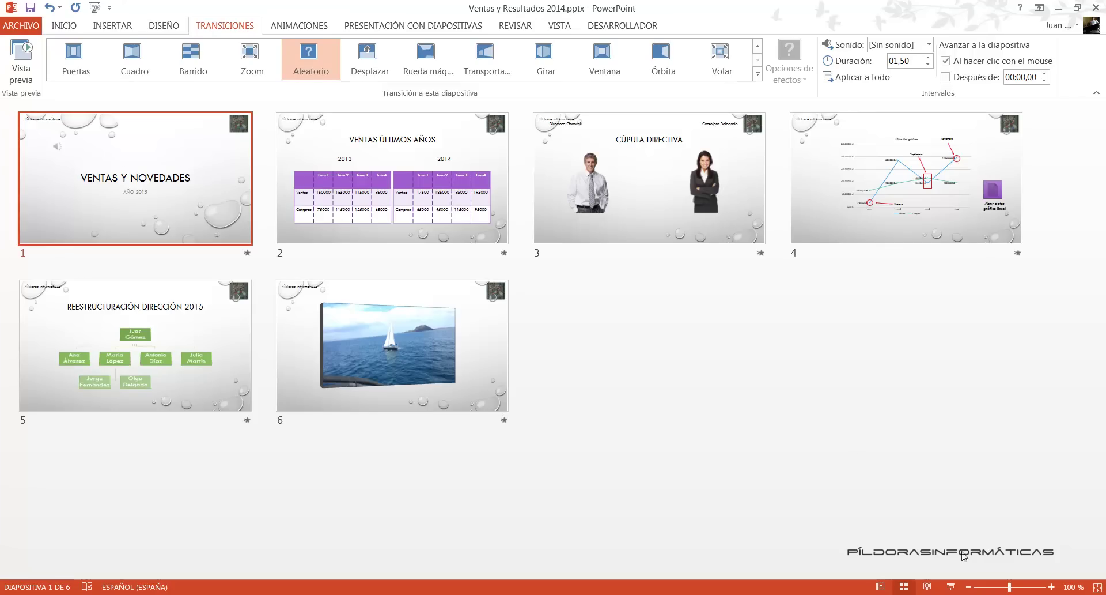
left_click(951, 586)
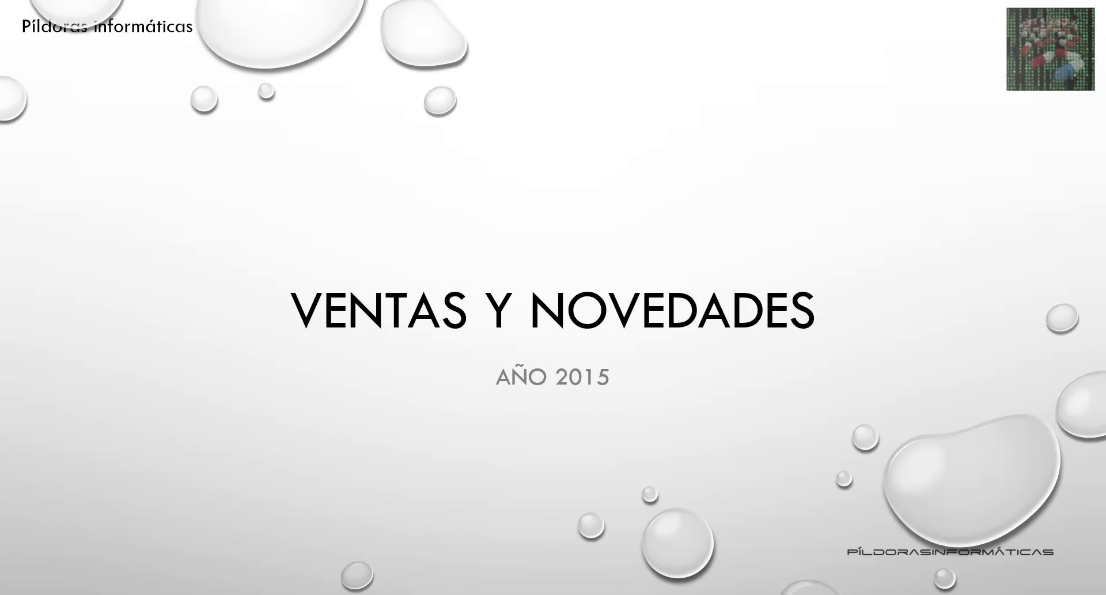
Advance through the show to the sailboat video slide, then end it and return to Slide Sorter.
key("Right")
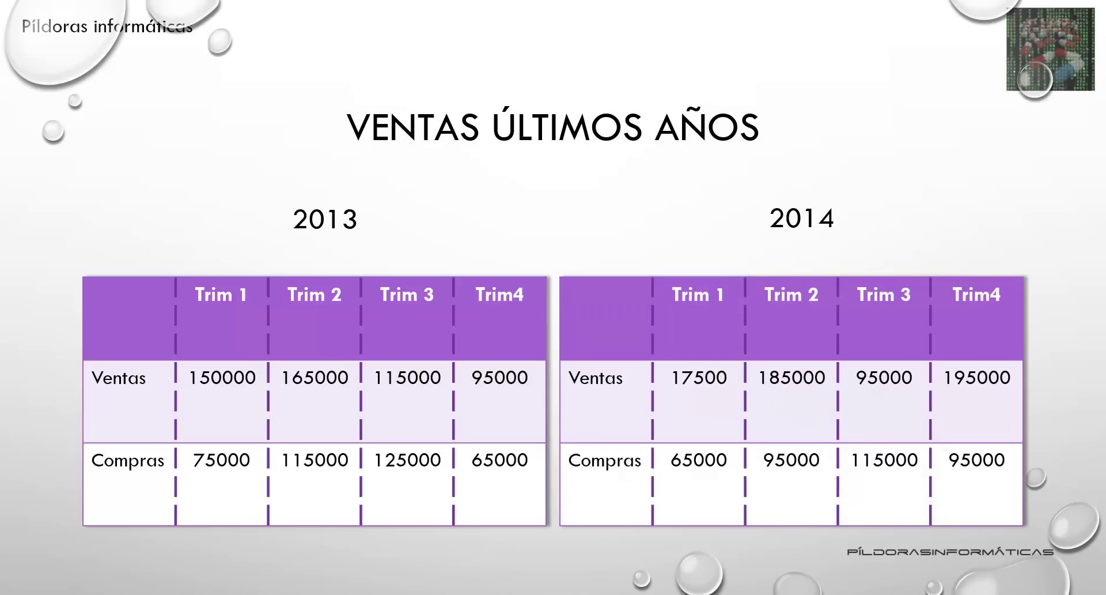
key("Right")
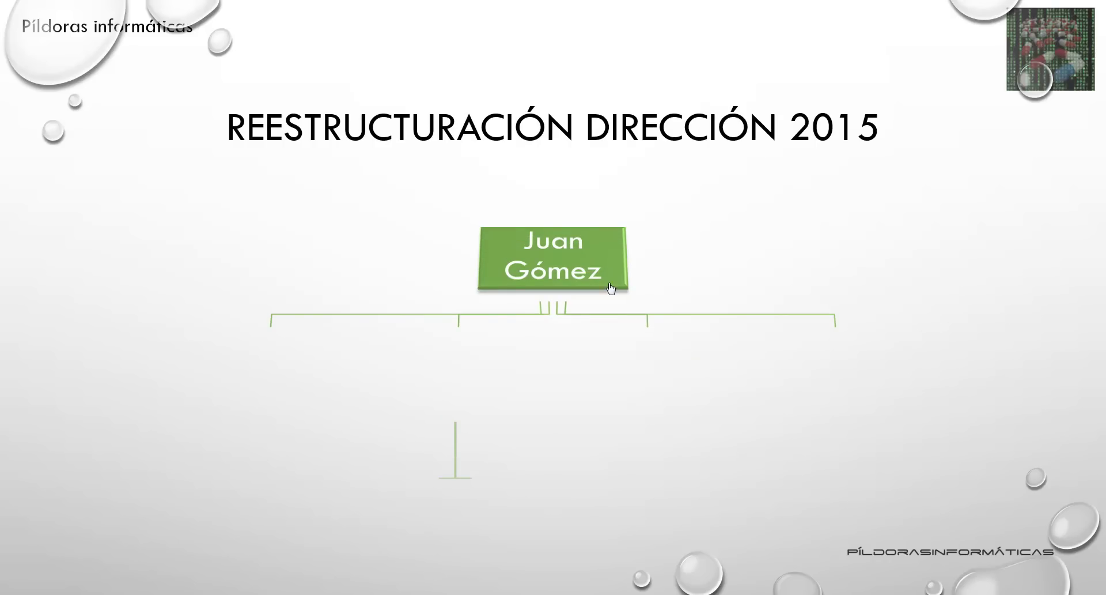
left_click(916, 462)
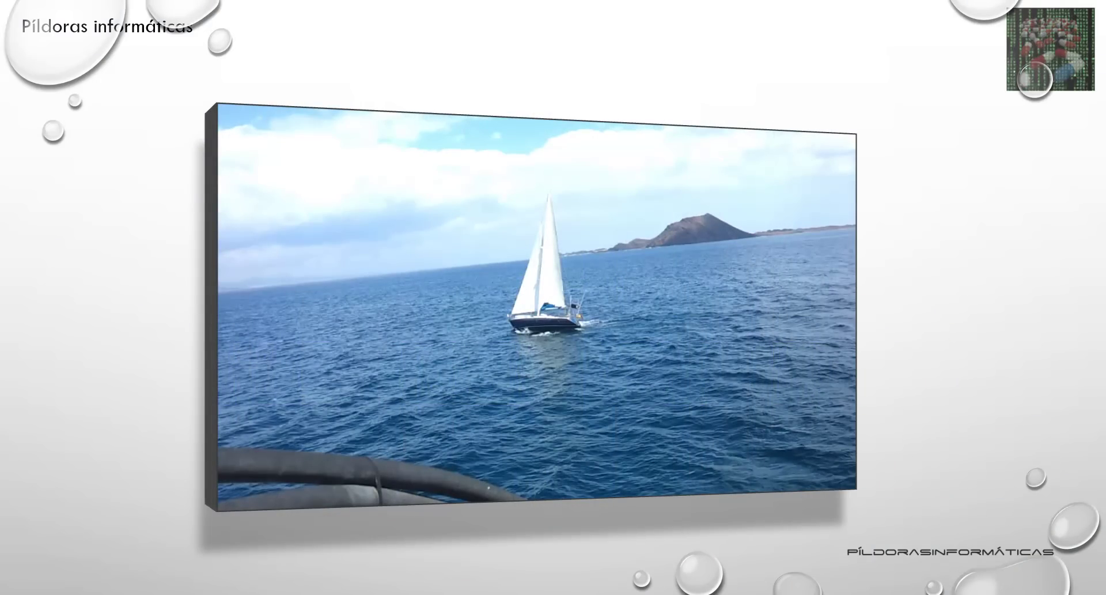
key("Escape")
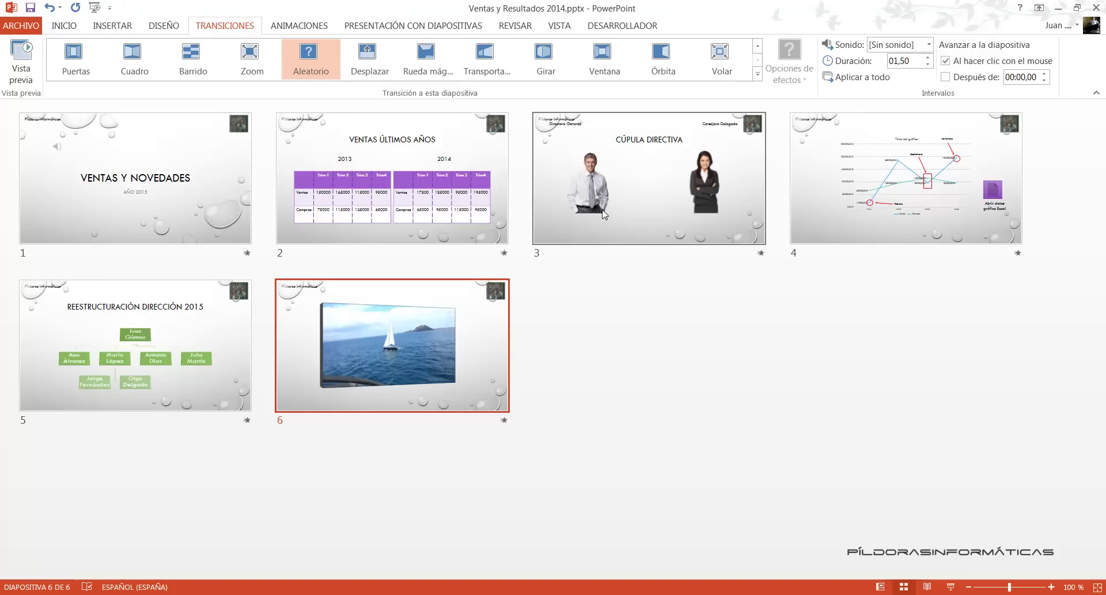
Set slide 1 to advance automatically after 00:04,00 instead of on mouse click.
left_click(127, 192)
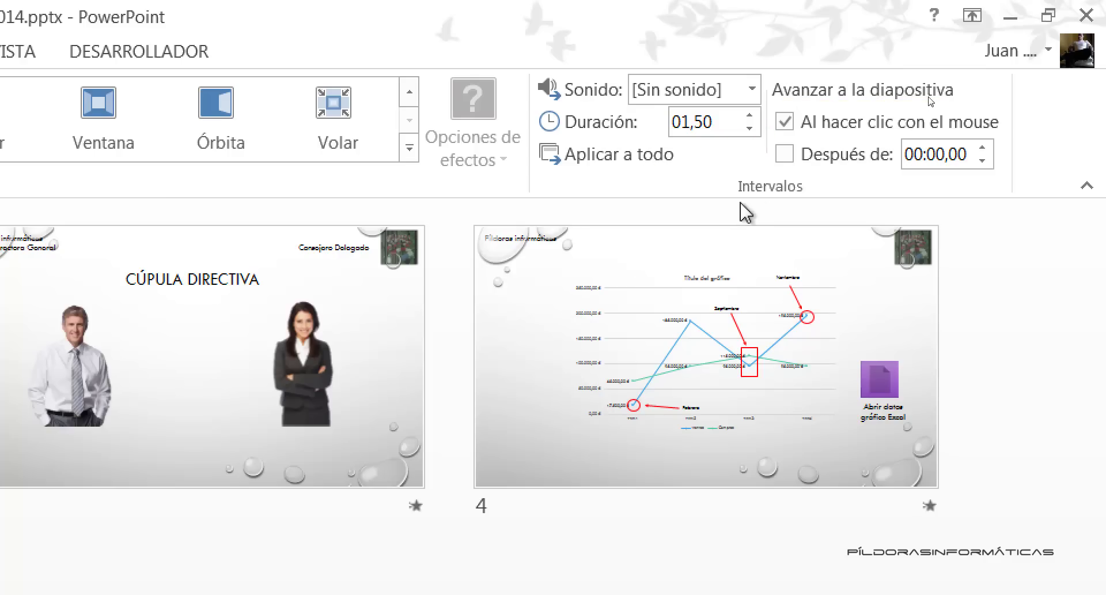
left_click(785, 121)
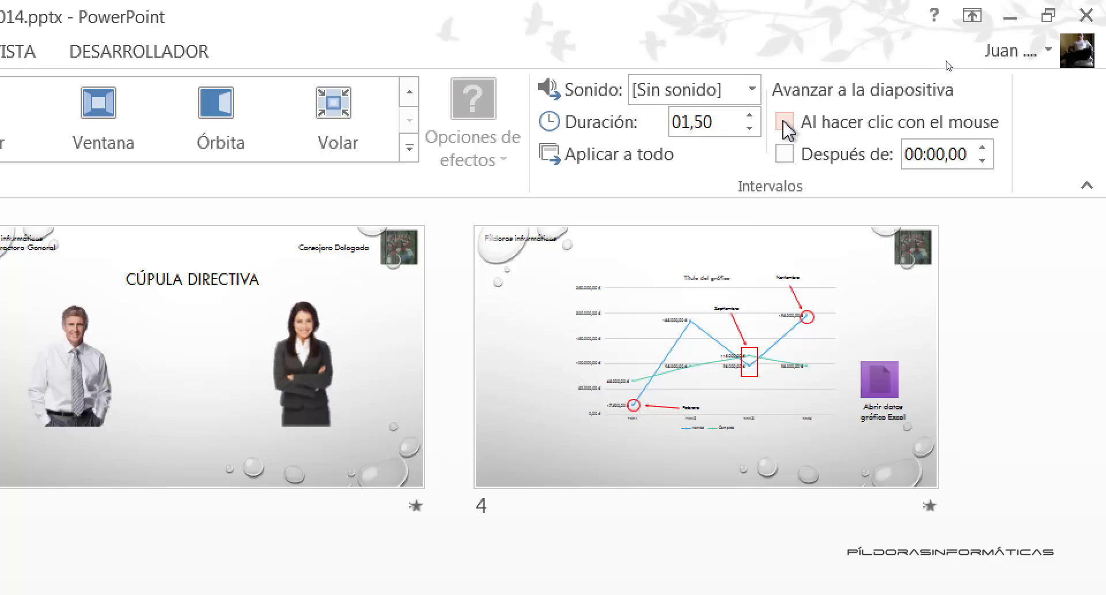
left_click(868, 163)
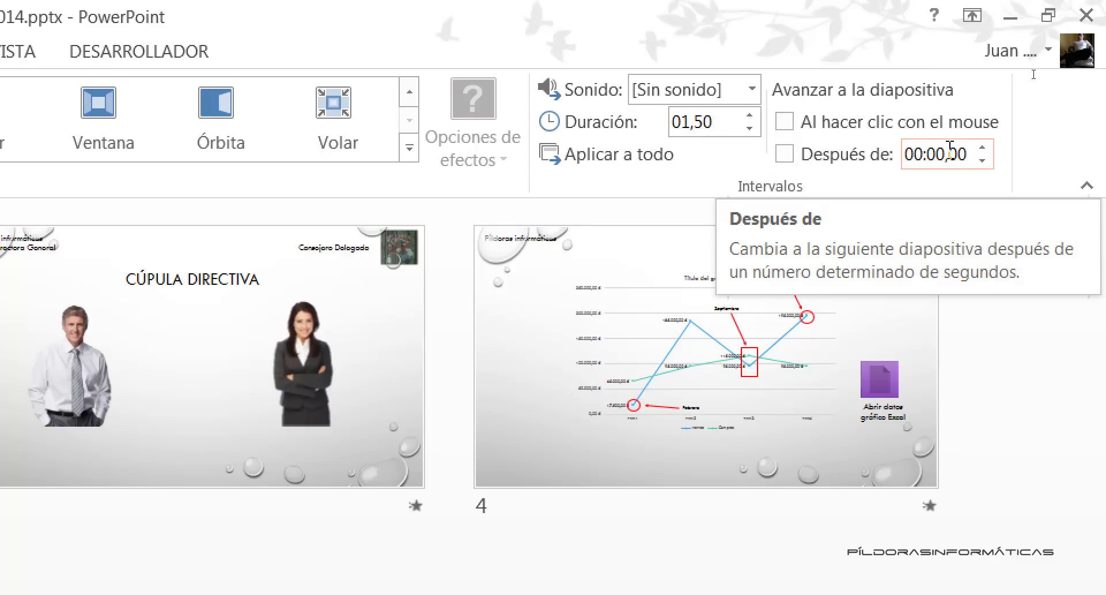
left_click(989, 148)
left_click(990, 149)
left_click(990, 148)
left_click(990, 149)
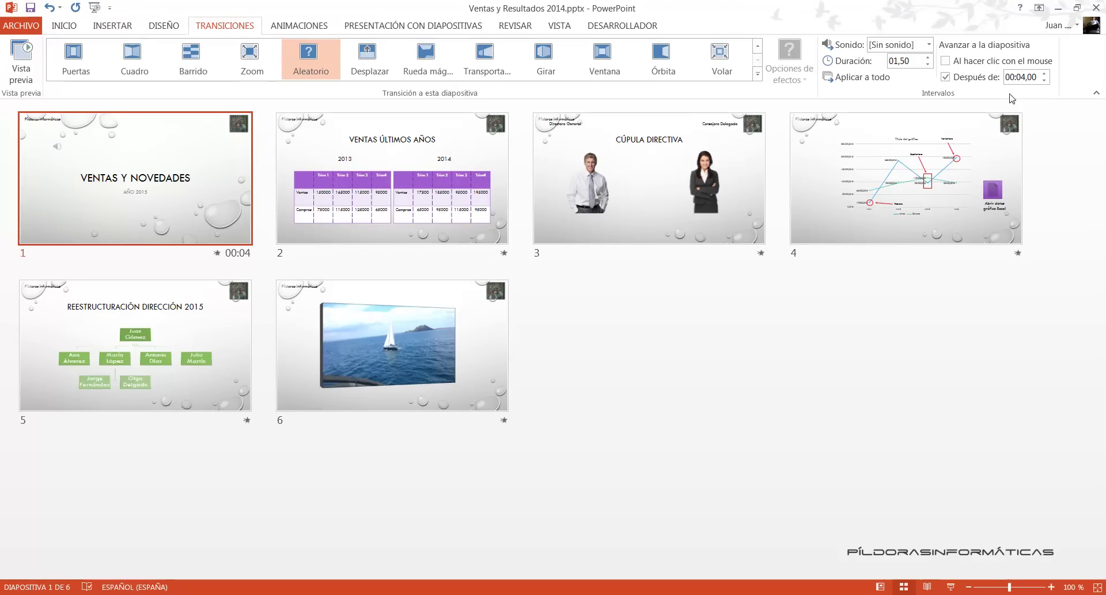
Apply the 00:04 automatic advance to all six slides and save the presentation.
left_click(875, 81)
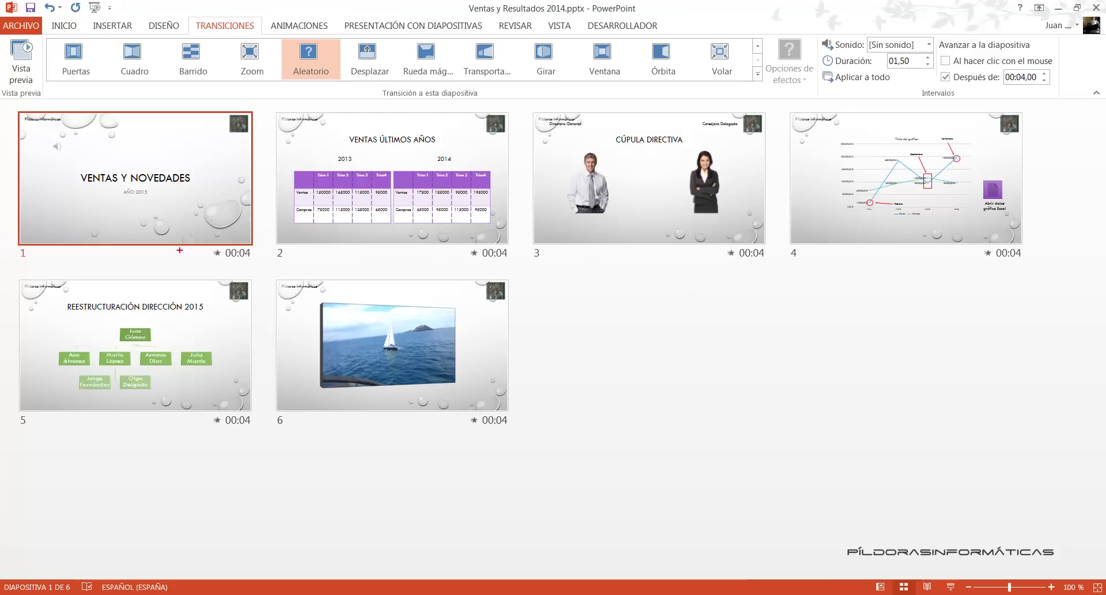
left_click_drag(220, 243, 254, 258)
left_click_drag(479, 239, 509, 260)
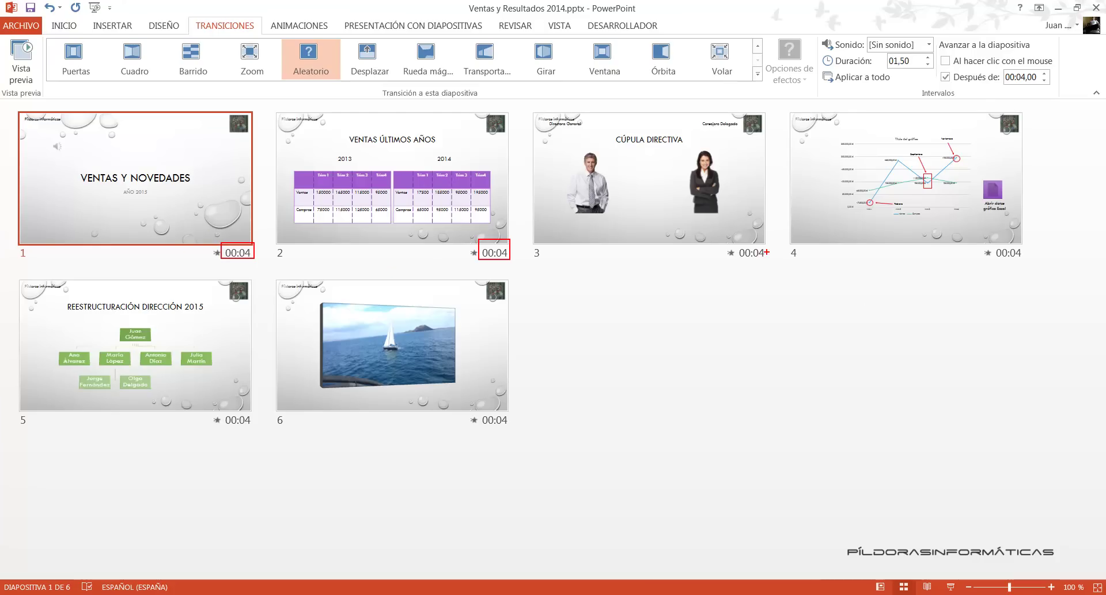
left_click_drag(734, 240, 773, 262)
left_click_drag(987, 244, 1029, 266)
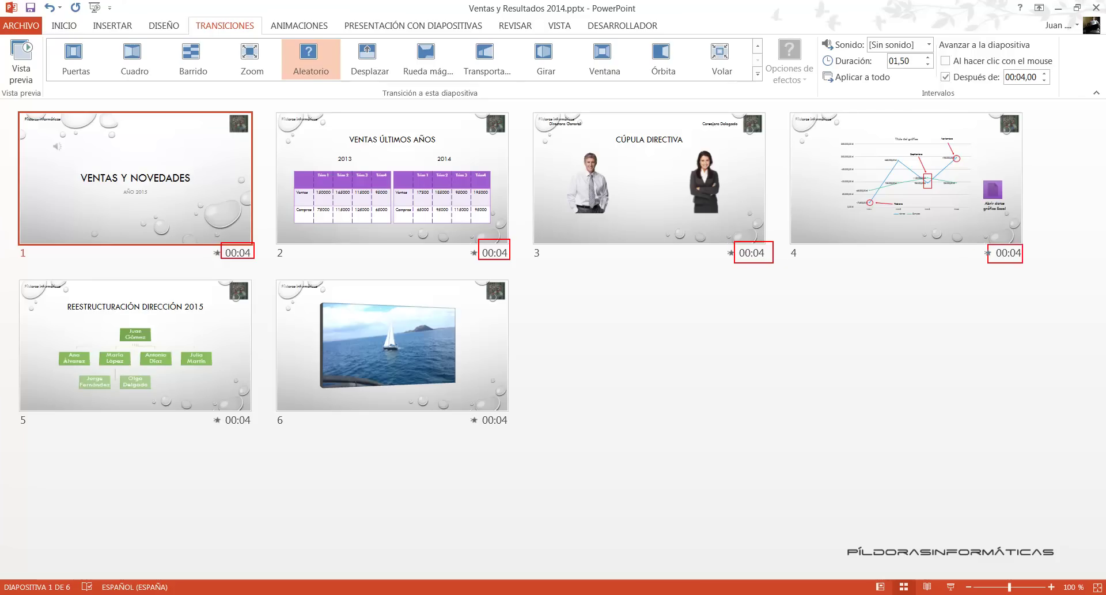
left_click_drag(222, 410, 255, 429)
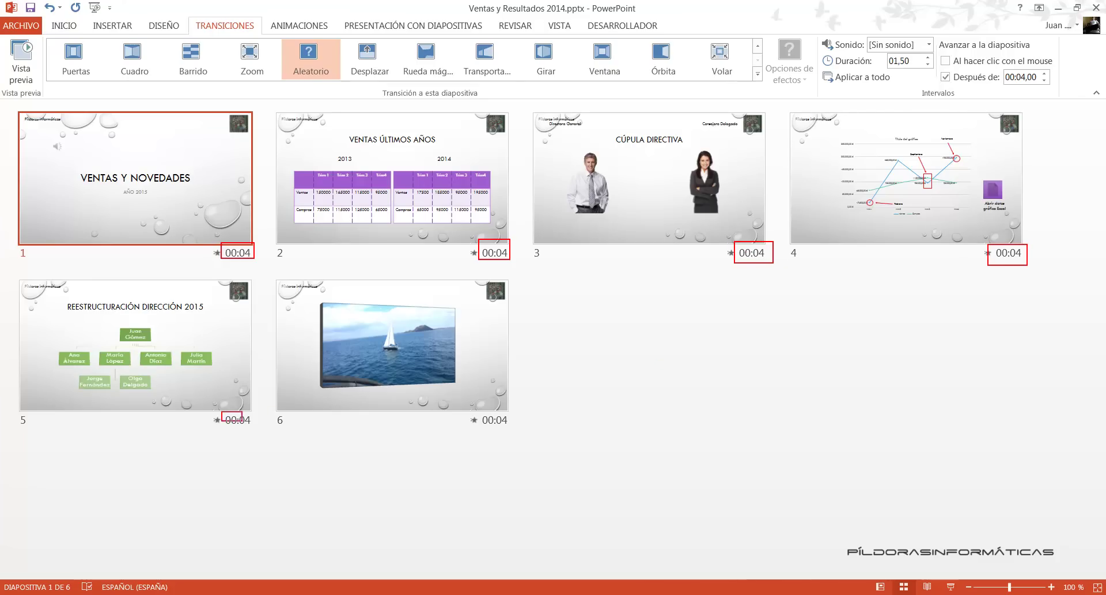
left_click_drag(474, 408, 519, 426)
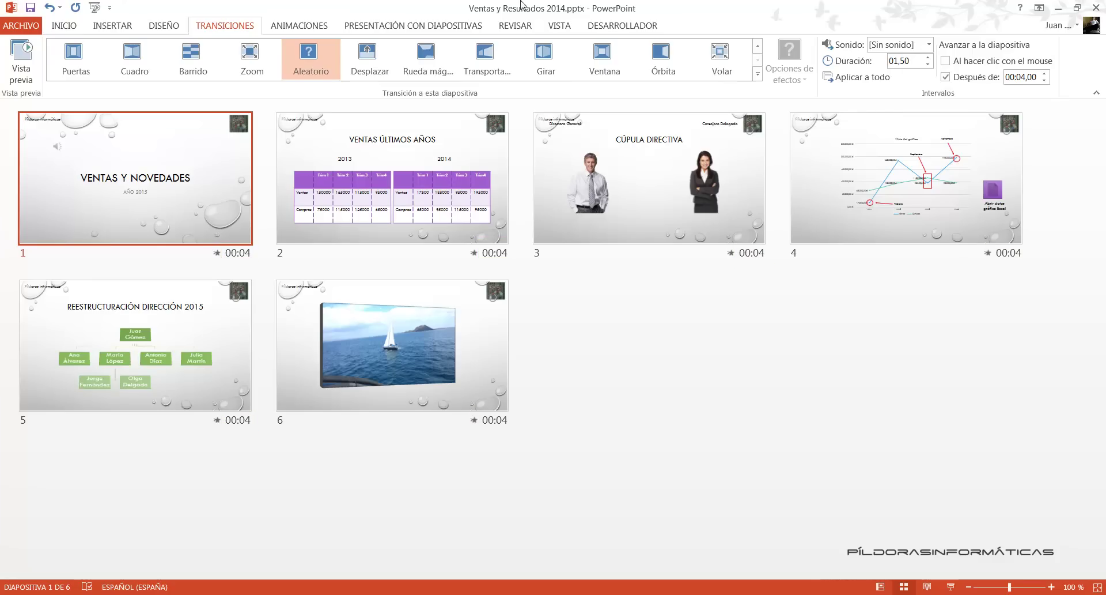
left_click(30, 8)
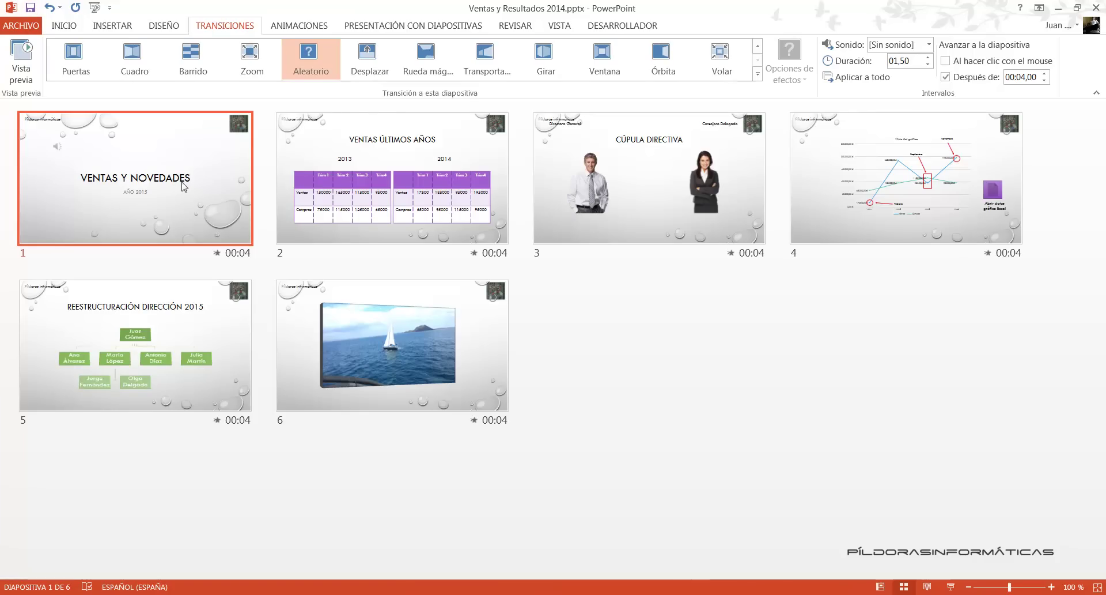
Run the slide show from slide 1 through slide 6 on its 4-second timings, then exit.
left_click(951, 586)
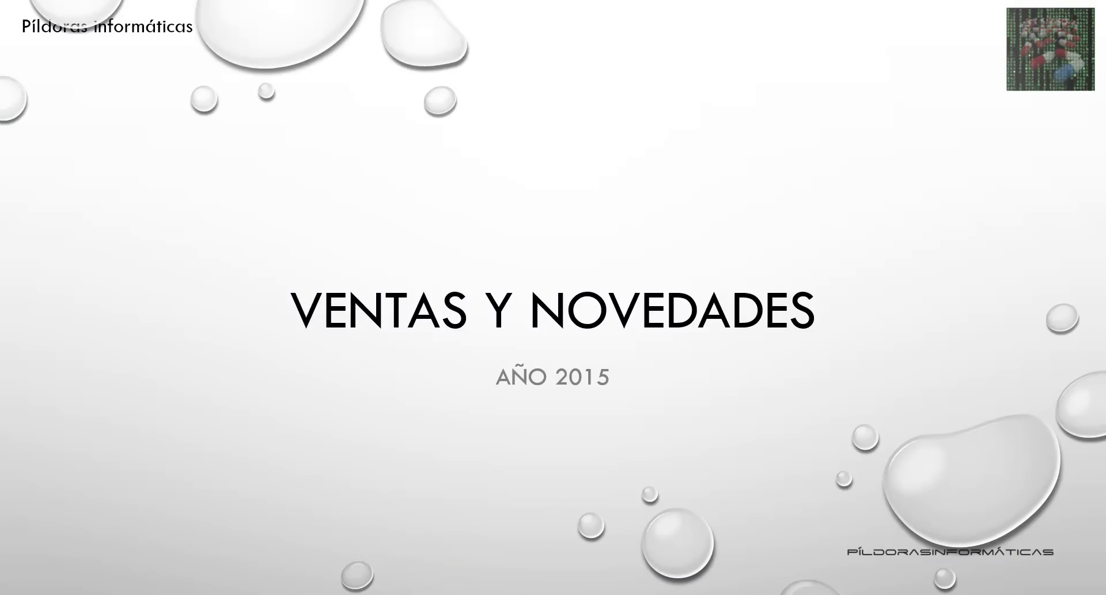
key("Right")
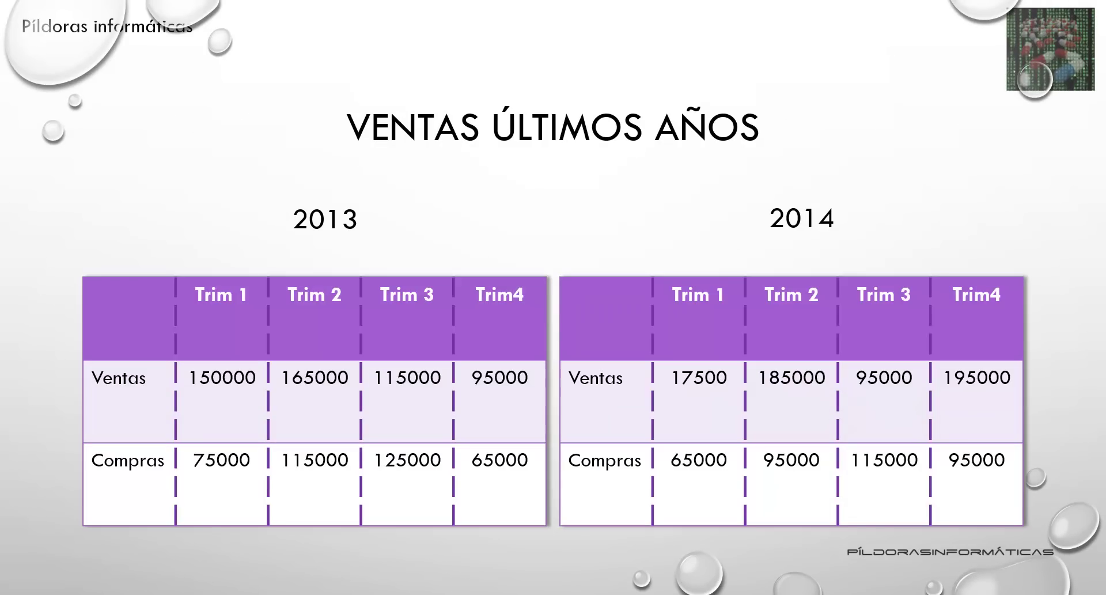
key("Right")
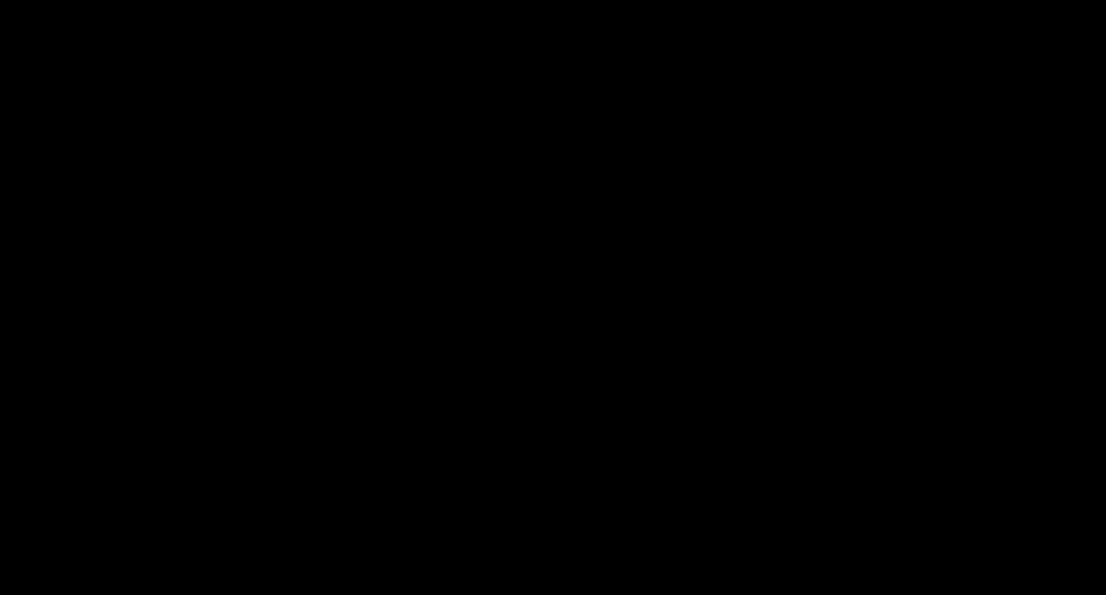
left_click(956, 586)
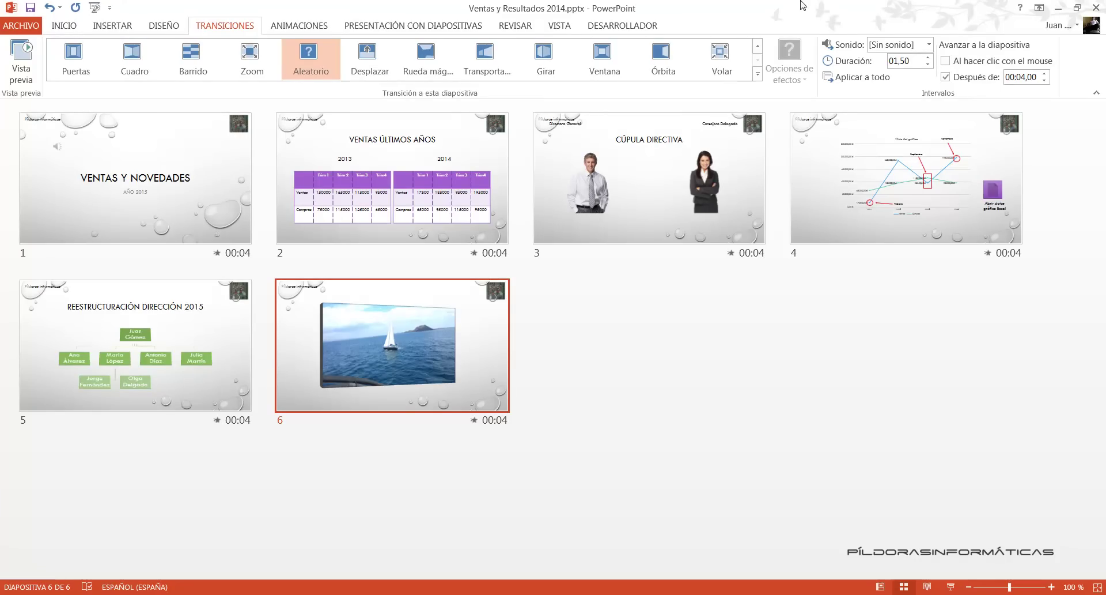
Switch slide 5 from a 4-second automatic advance to advancing on mouse click.
left_click(133, 353)
double_click(172, 357)
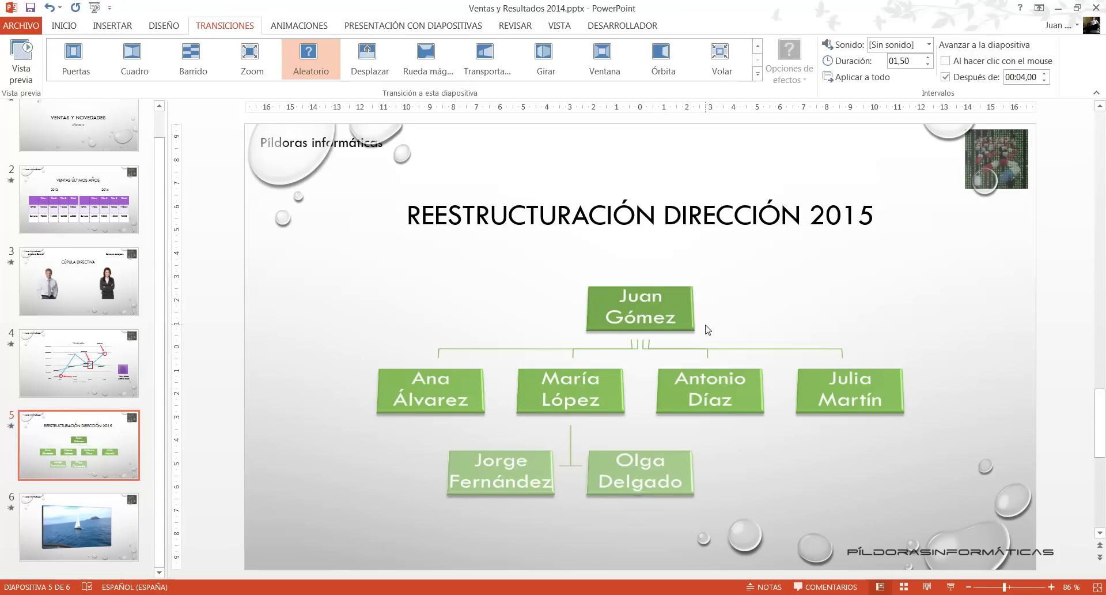
left_click(903, 587)
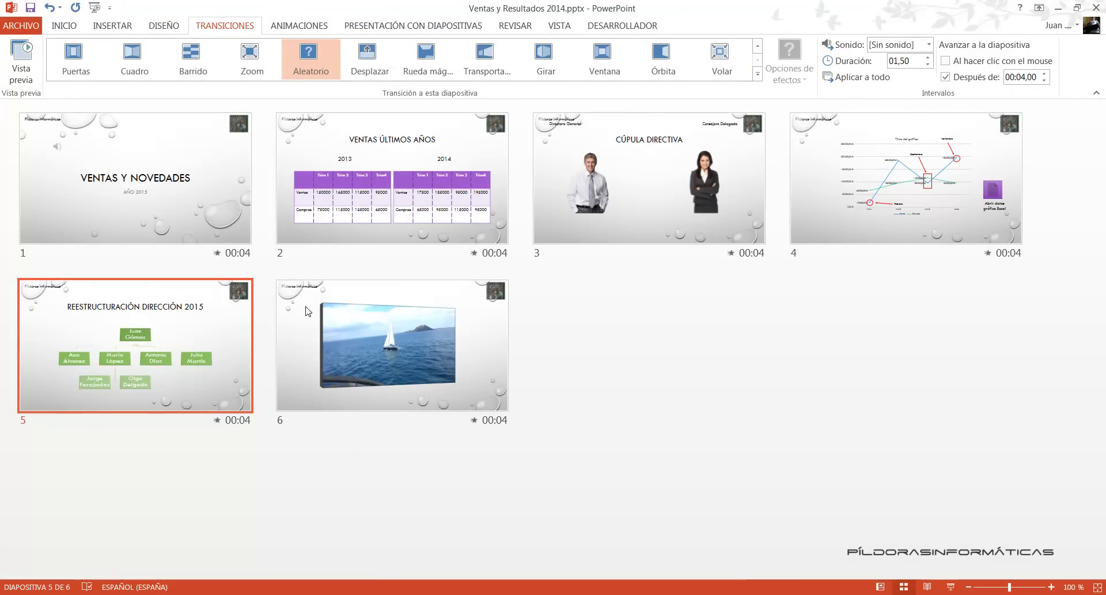
left_click(946, 76)
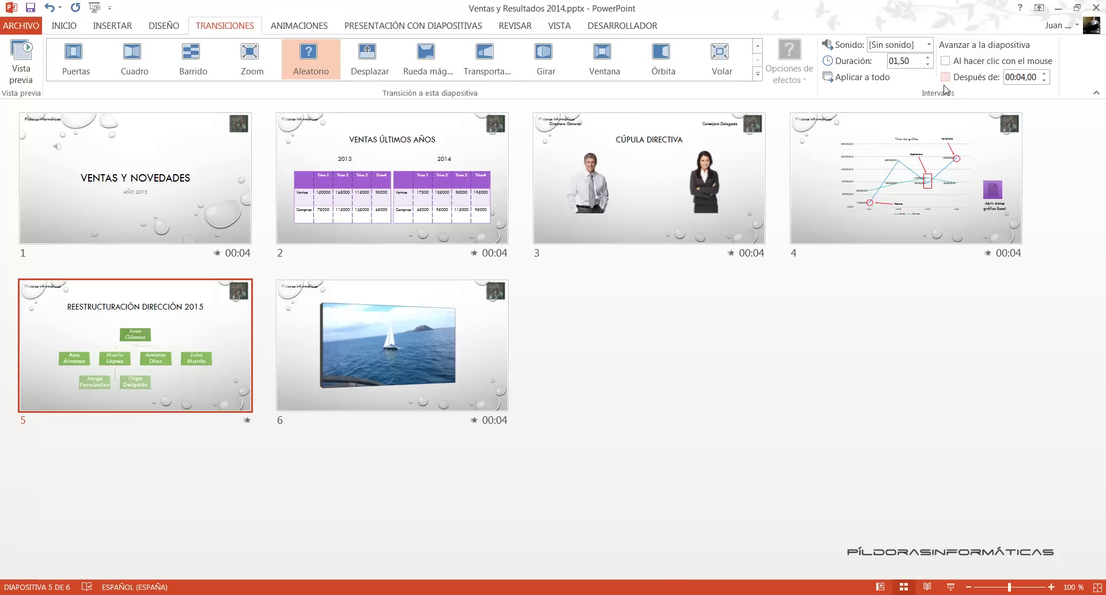
left_click(945, 61)
Lower slide 2's 'Después de' delay from 00:06 to 00:04 and show the Sonido options.
left_click(426, 198)
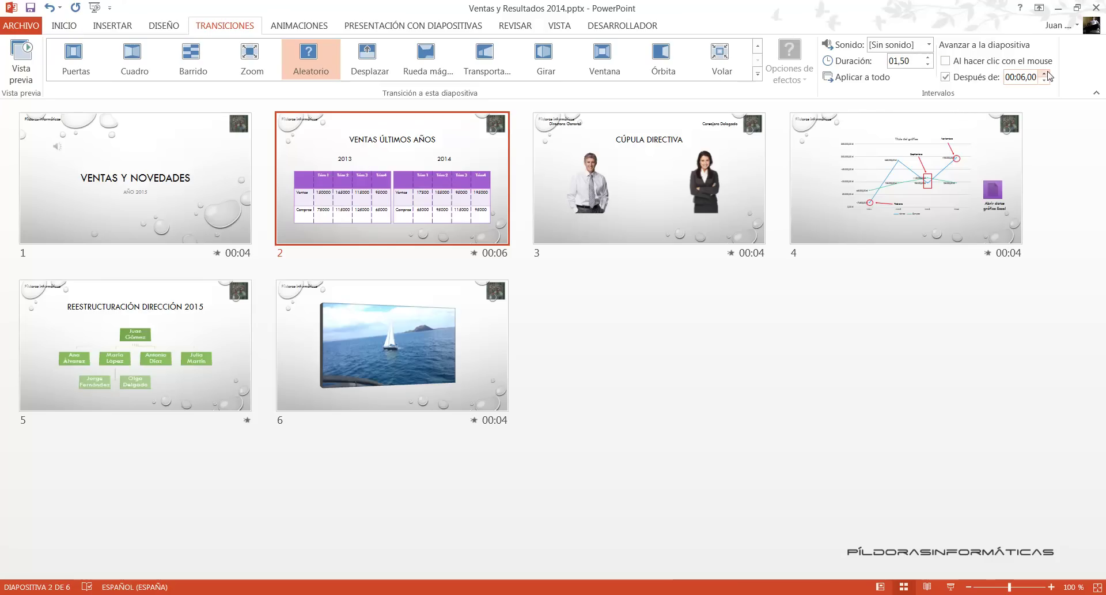
left_click(1045, 81)
left_click(1045, 81)
left_click(930, 45)
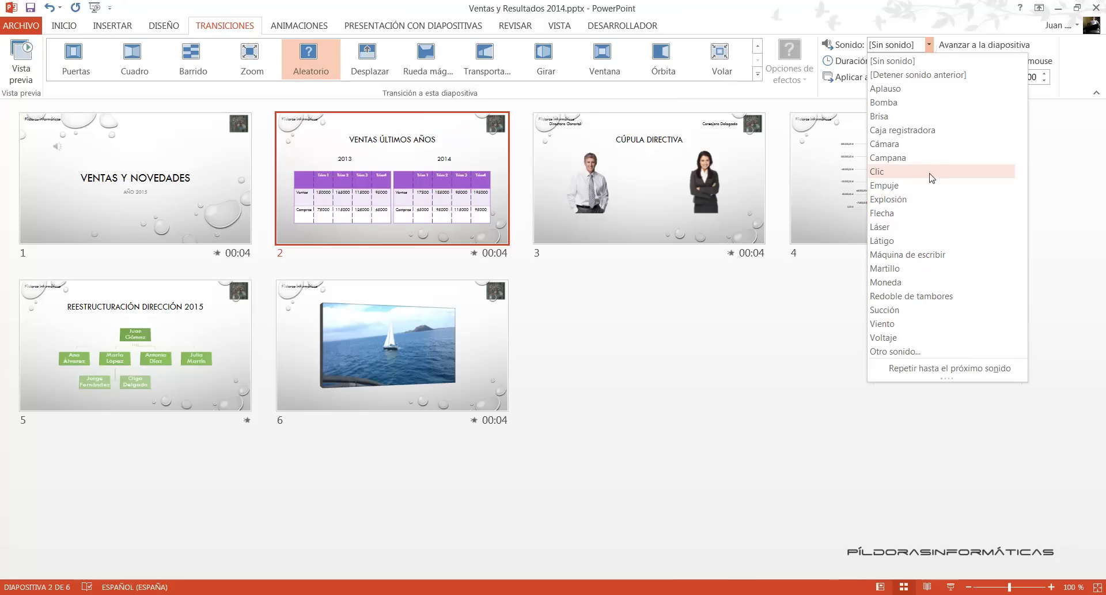
Give slide 2's transition the Campana sound.
left_click(918, 158)
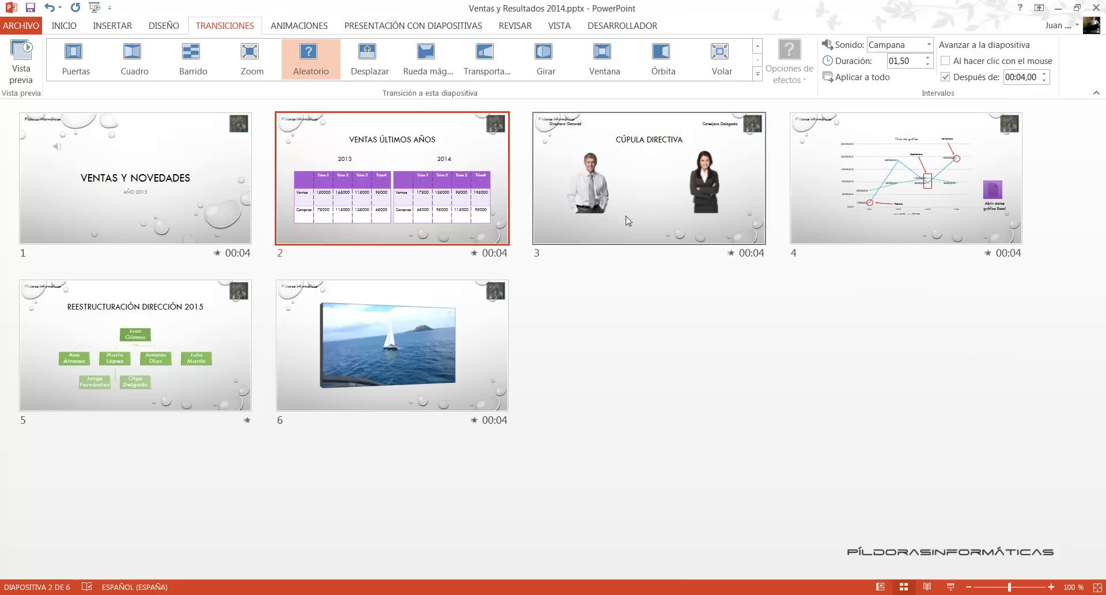
left_click(595, 215)
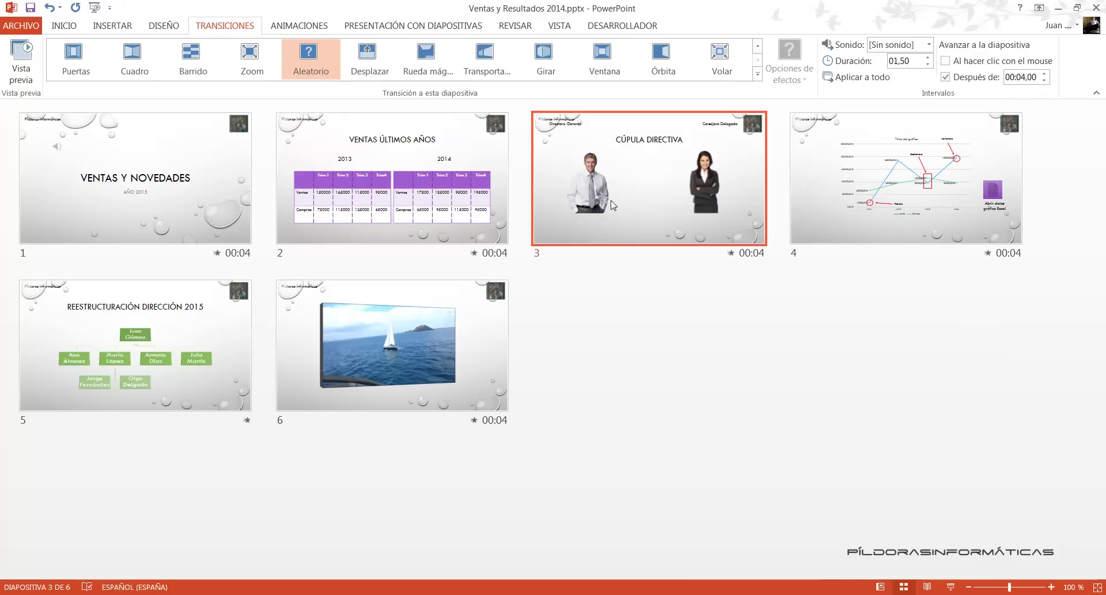
left_click(929, 45)
Give slide 4's transition the Láser sound and reselect slide 1.
left_click(909, 102)
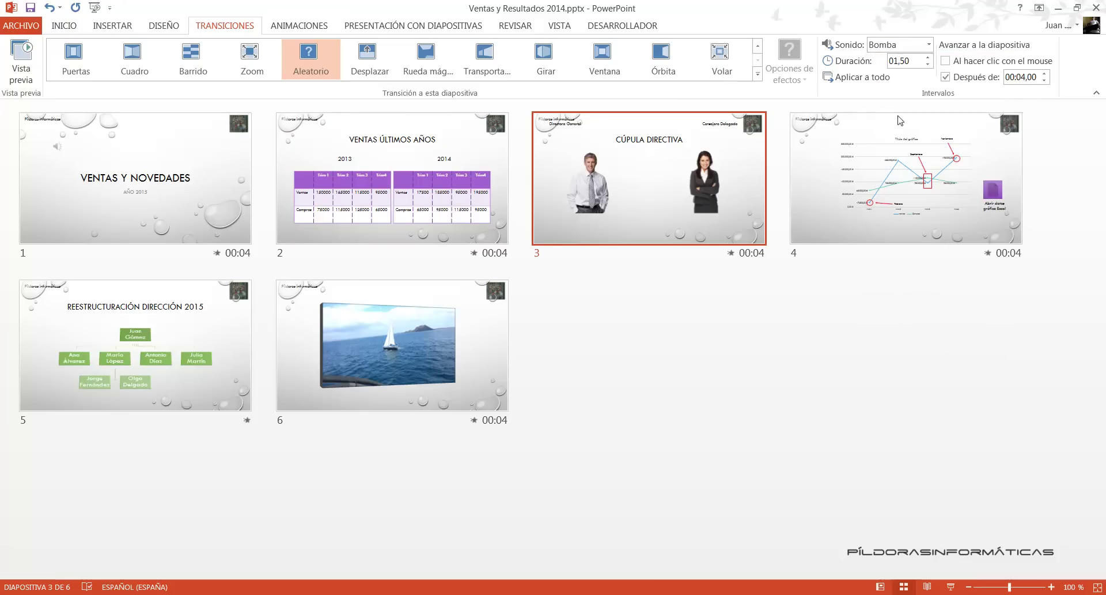
left_click(841, 202)
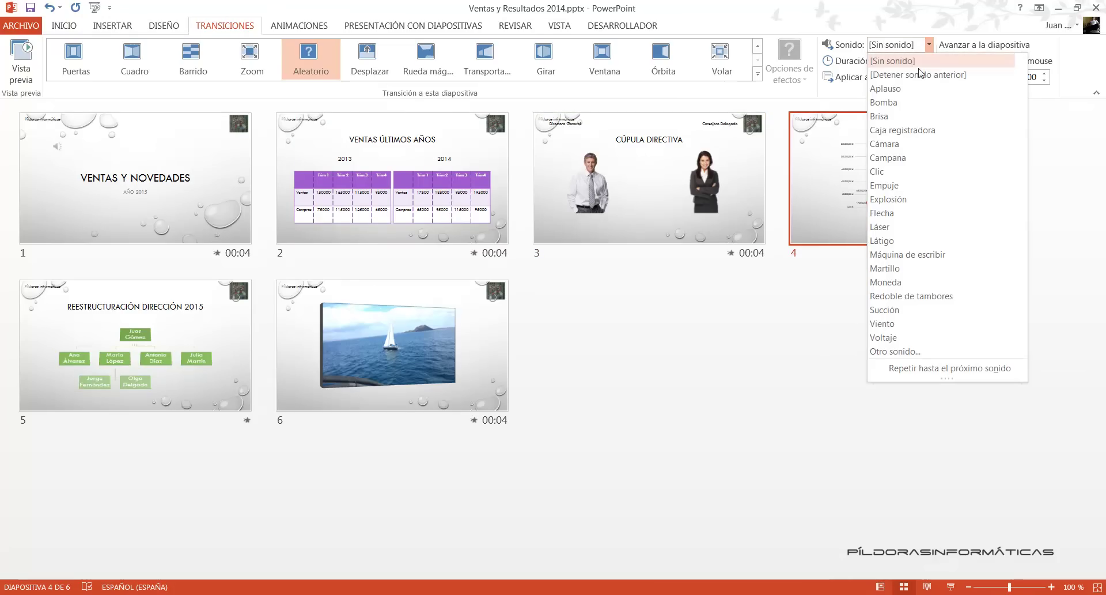
left_click(929, 45)
left_click(881, 227)
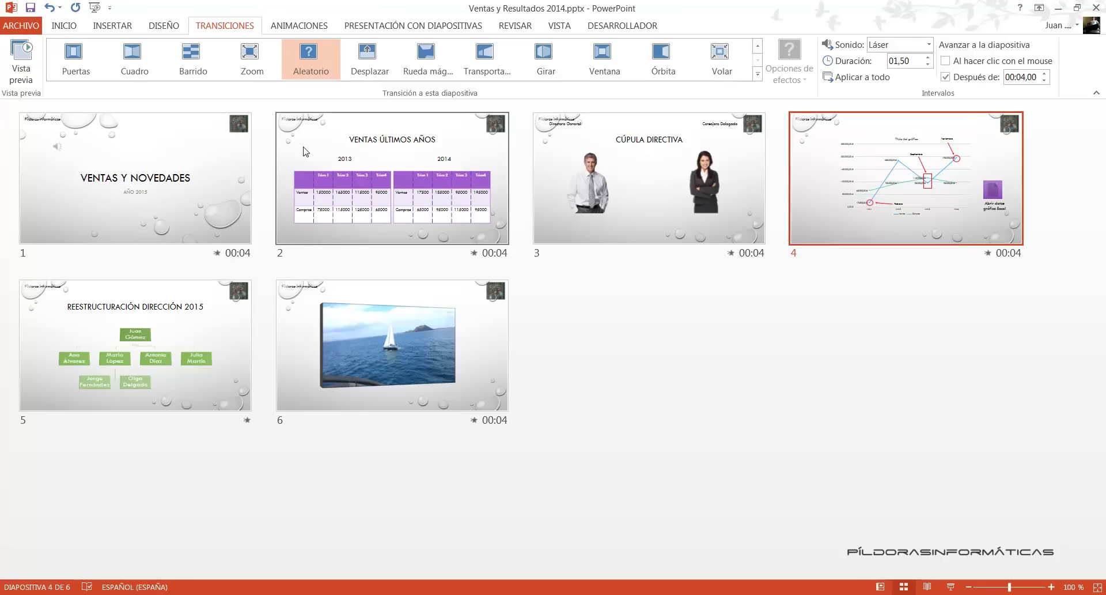
left_click(248, 152)
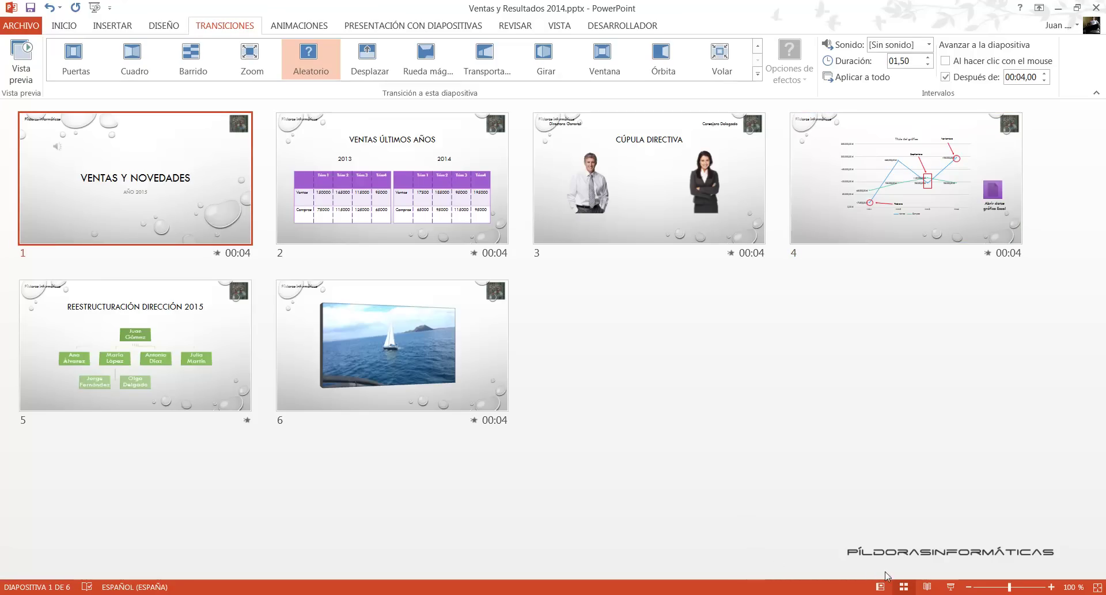
Play the show through the title, sales tables and Cúpula Directiva slides, then exit with Esc.
left_click(951, 587)
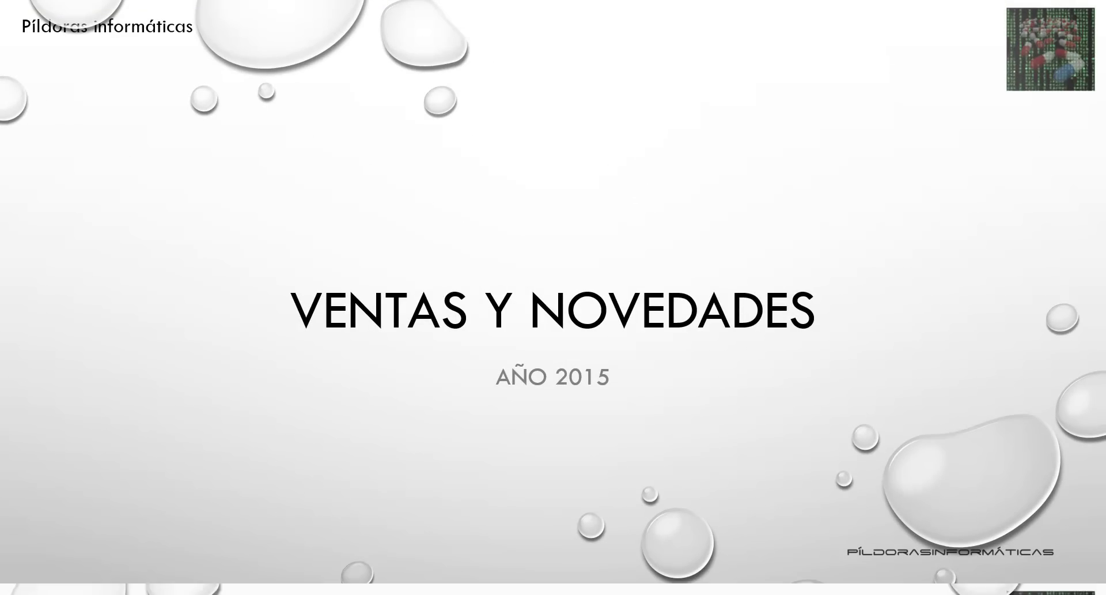
key("Right")
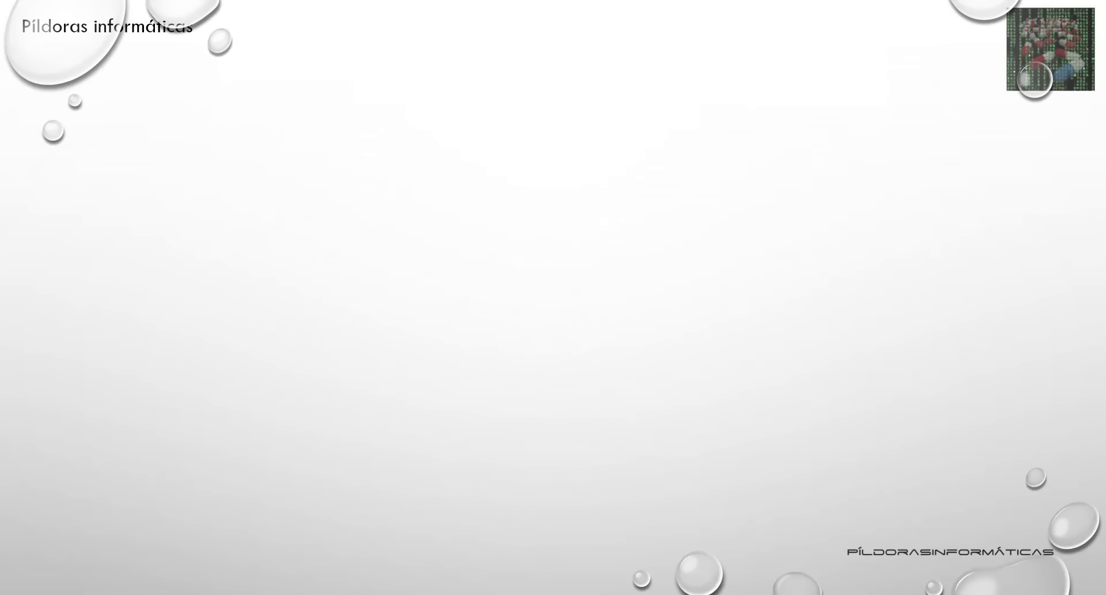
key("Right")
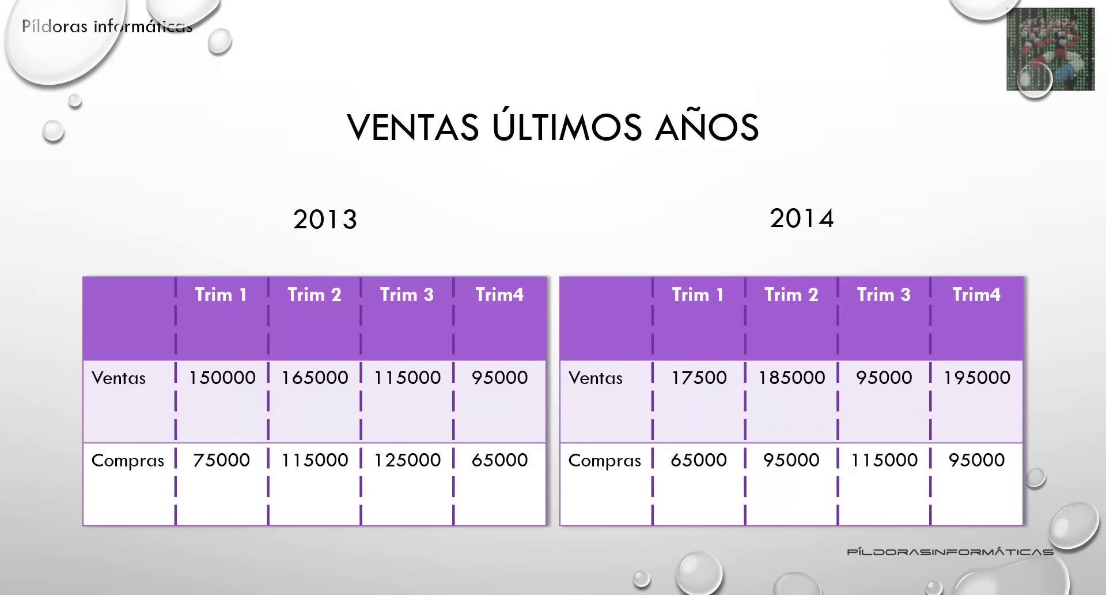
key("Right")
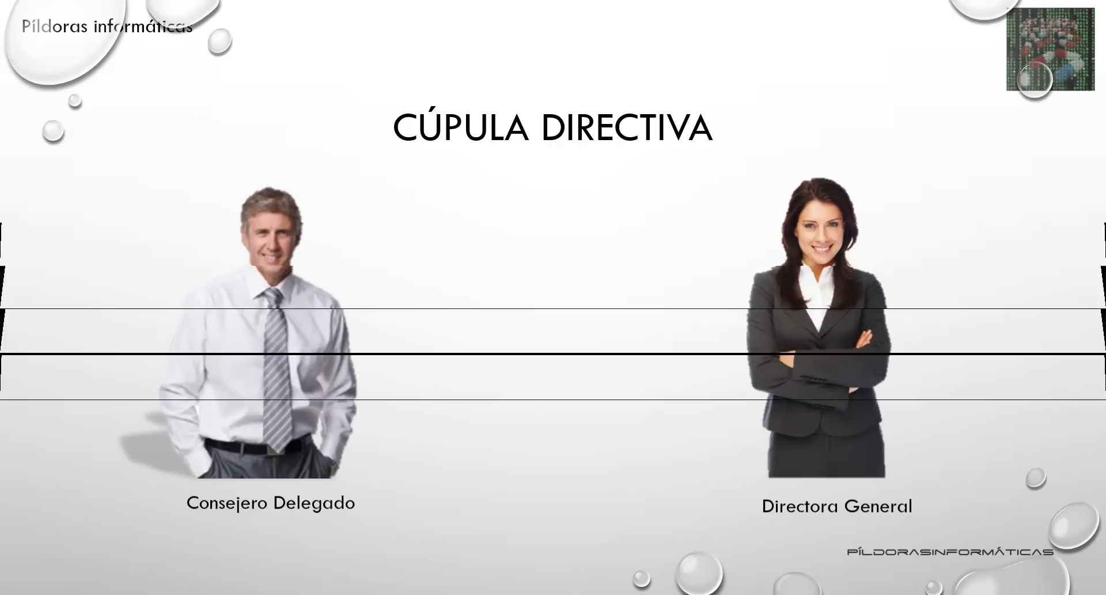
key("Escape")
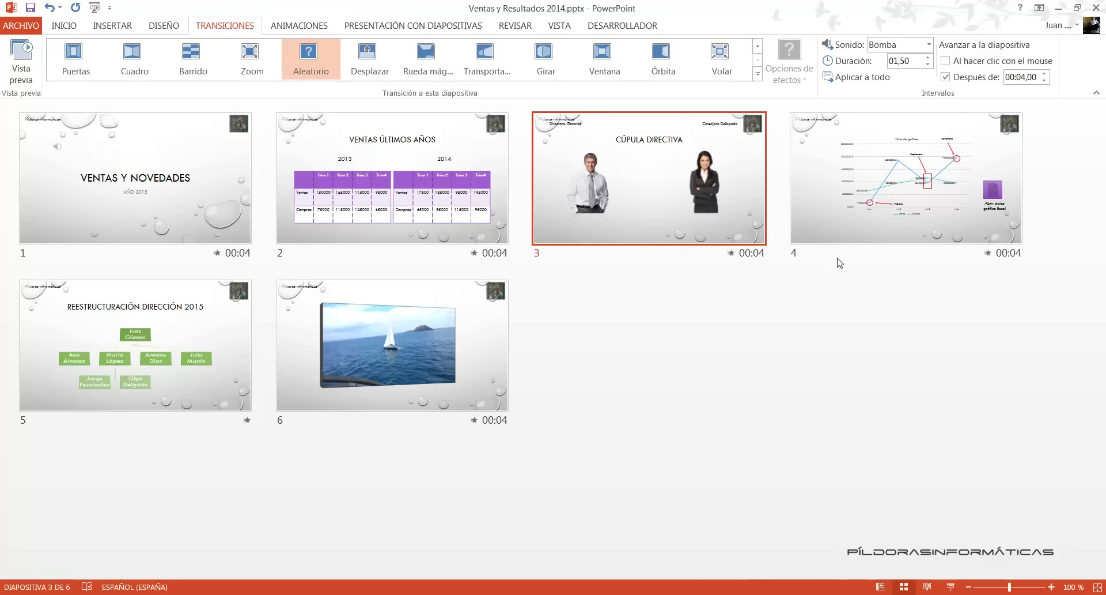
Set the title slide's audio to start Automáticamente, then switch to slide 5.
left_click(215, 171)
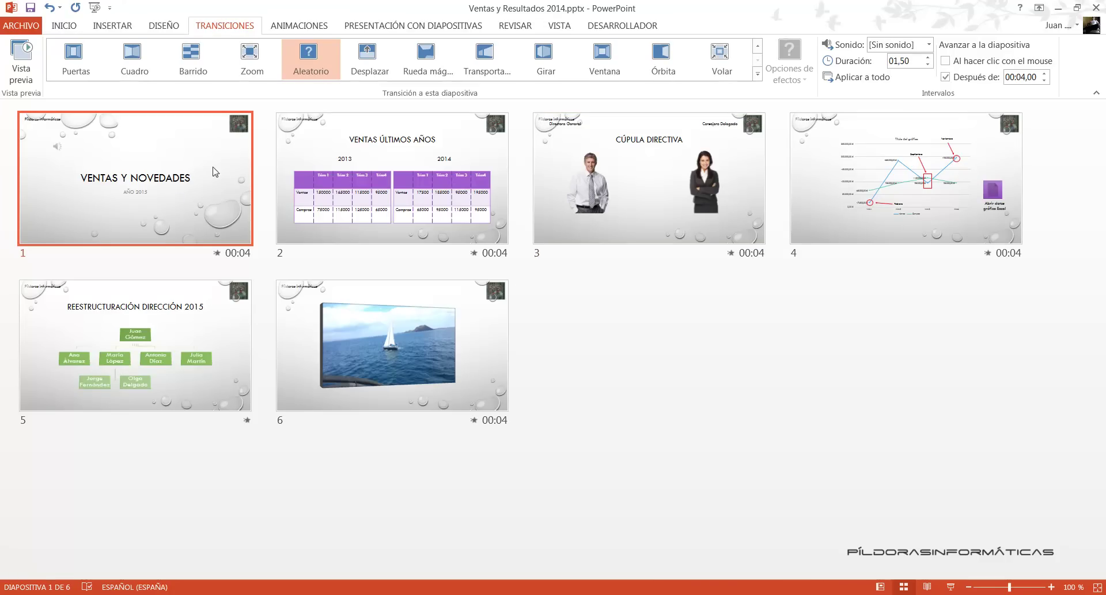
double_click(182, 196)
left_click(381, 239)
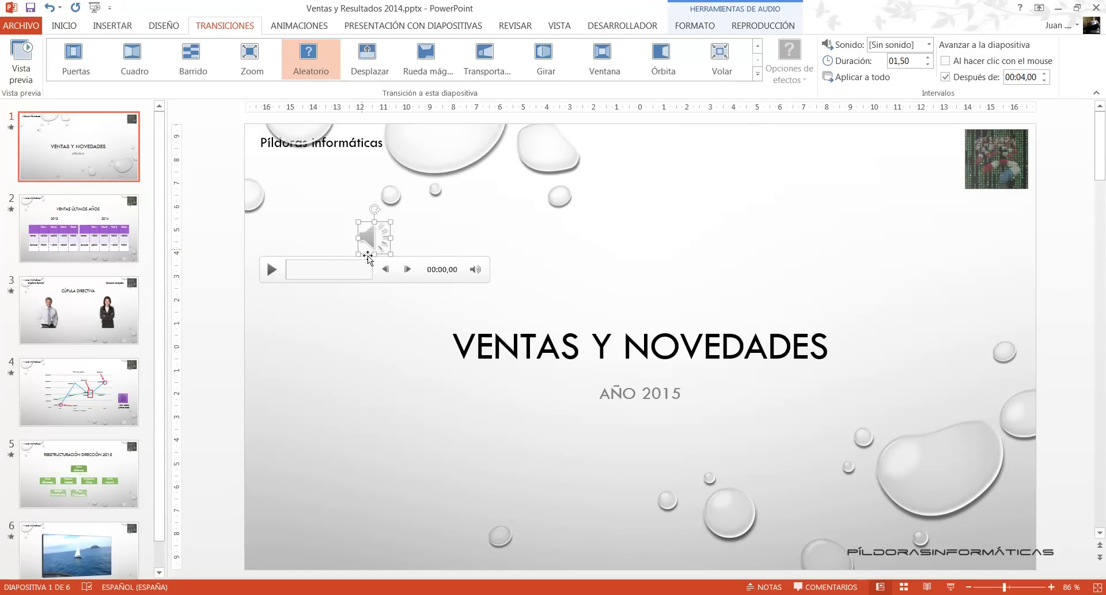
left_click(772, 27)
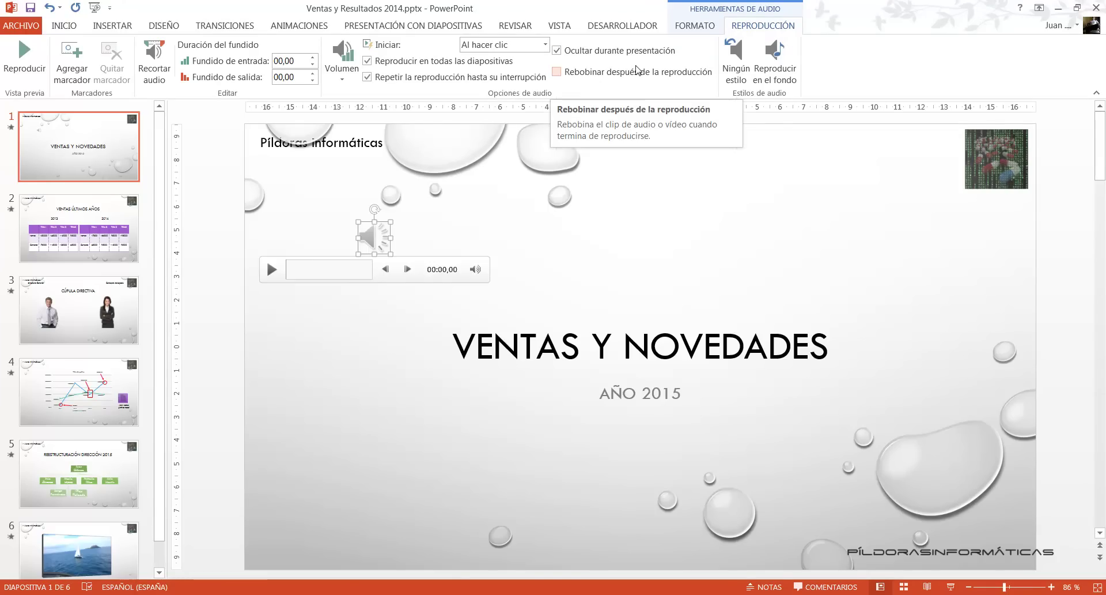
left_click(545, 44)
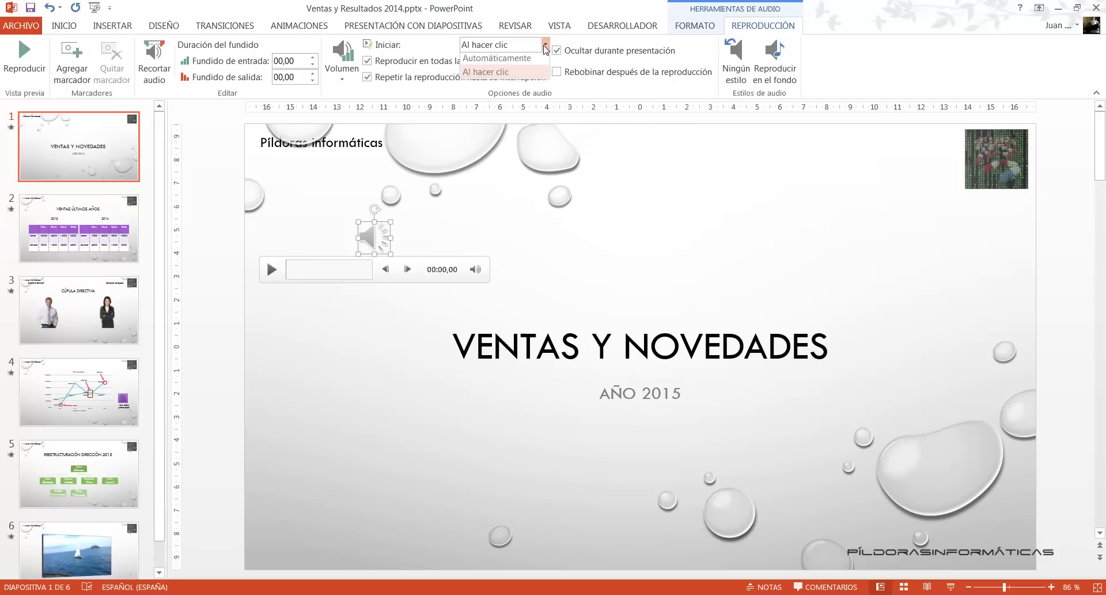
left_click(522, 60)
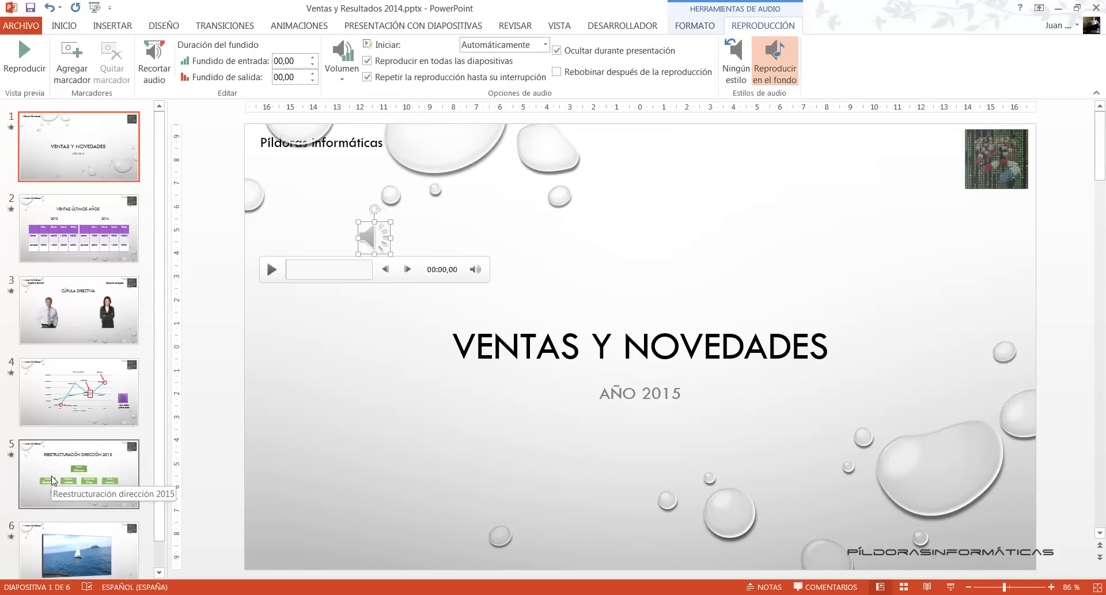
left_click(27, 465)
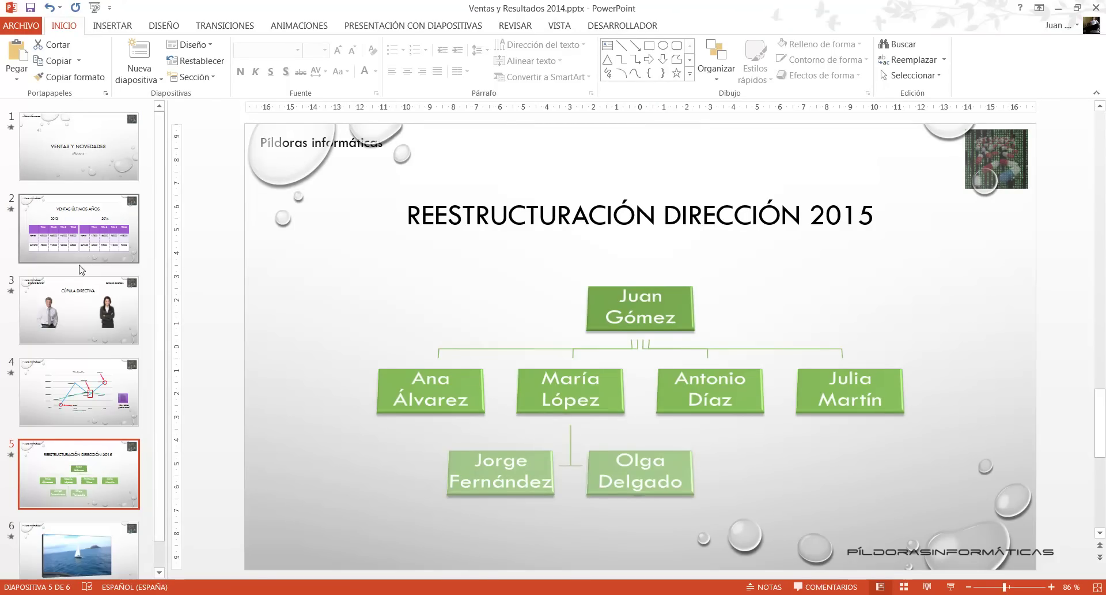
Step through slides 2 and 3 back to the Ventas y Novedades title slide.
left_click(86, 242)
left_click(85, 285)
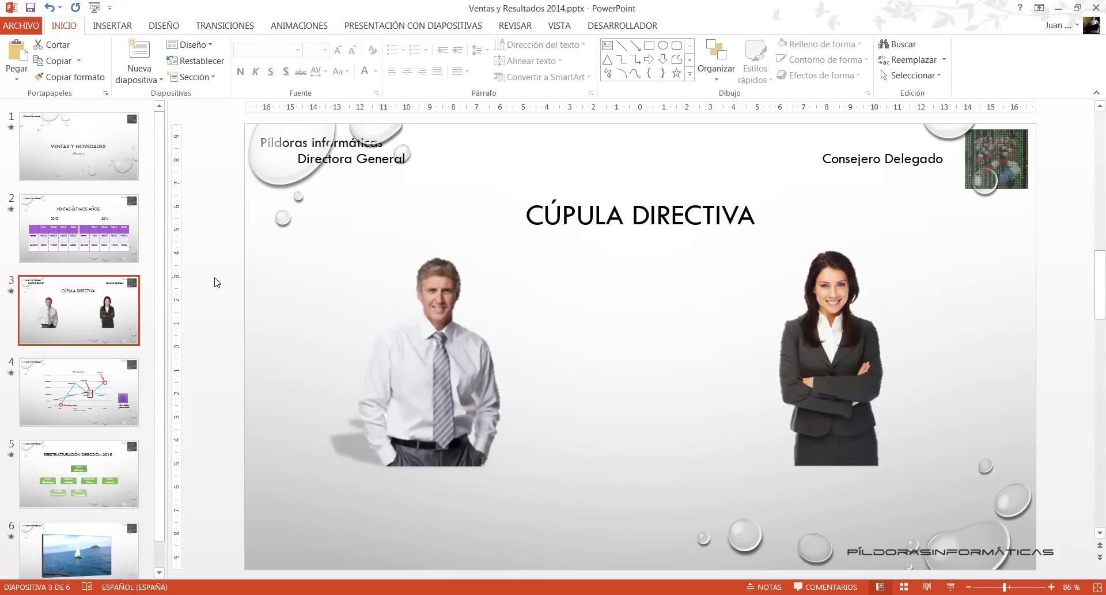
left_click(85, 146)
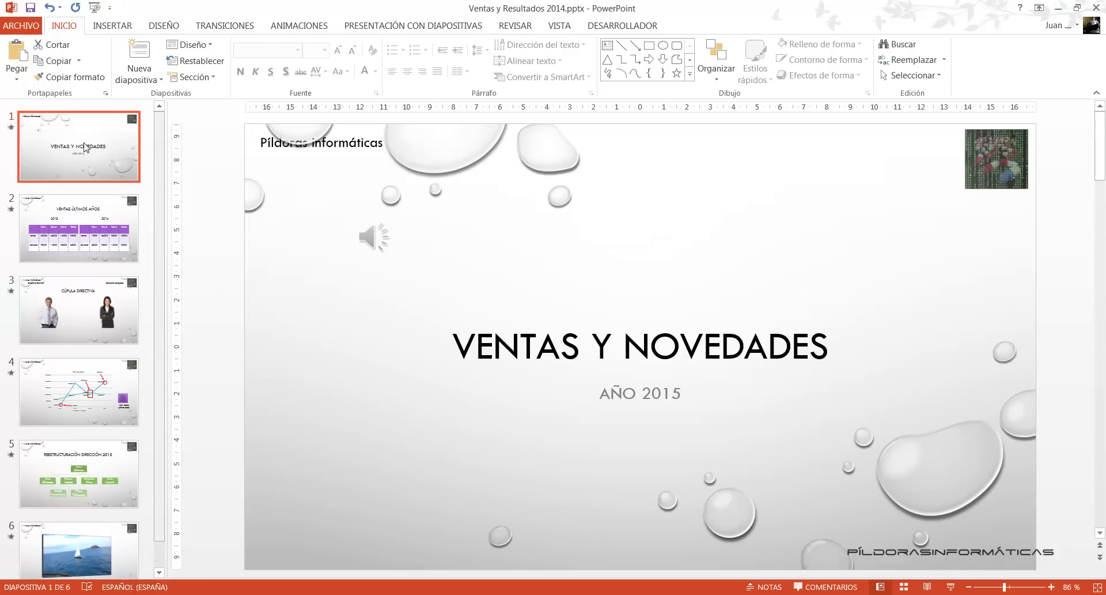
mouse_move(360, 248)
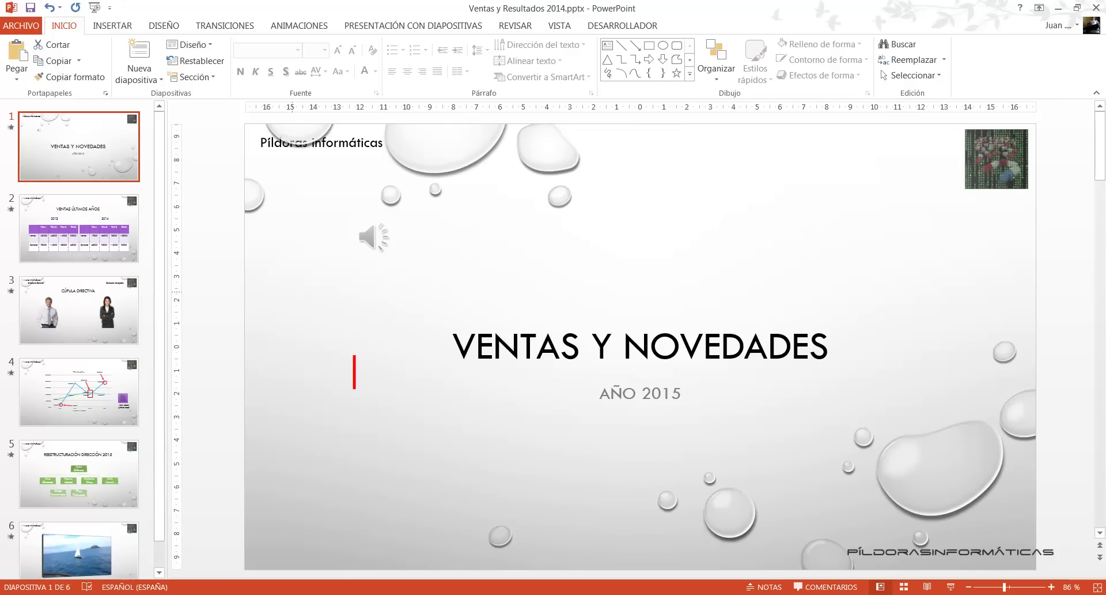
type("pptx")
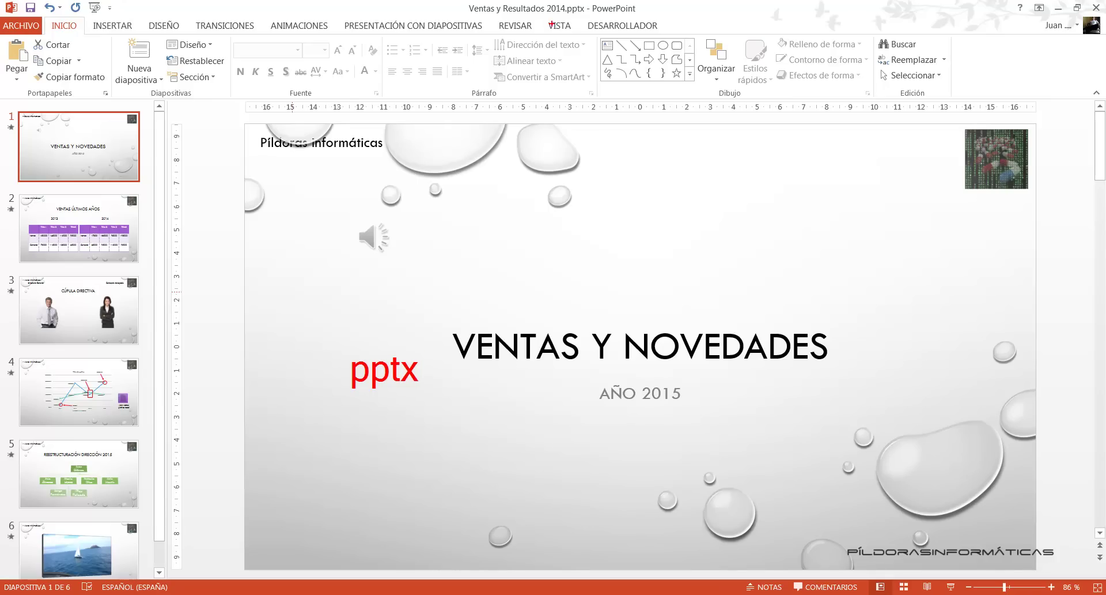
left_click_drag(565, 1, 588, 19)
key("t")
type("pp")
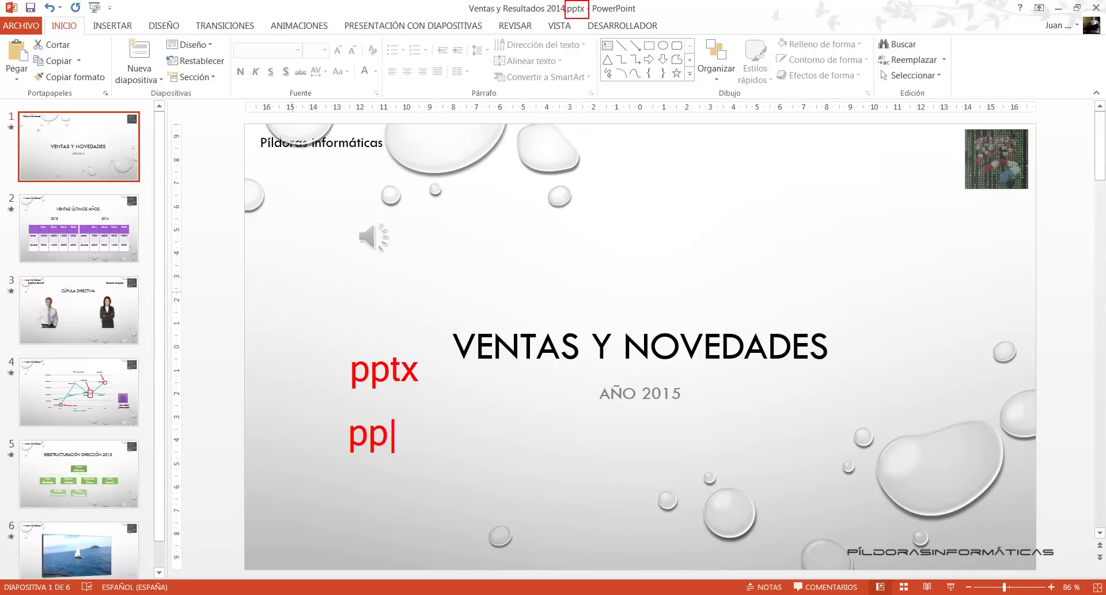
type("sx")
key("Escape")
mouse_move(340, 420)
left_mouse_down()
mouse_move(465, 475)
mouse_move(454, 457)
mouse_move(612, 502)
left_mouse_up()
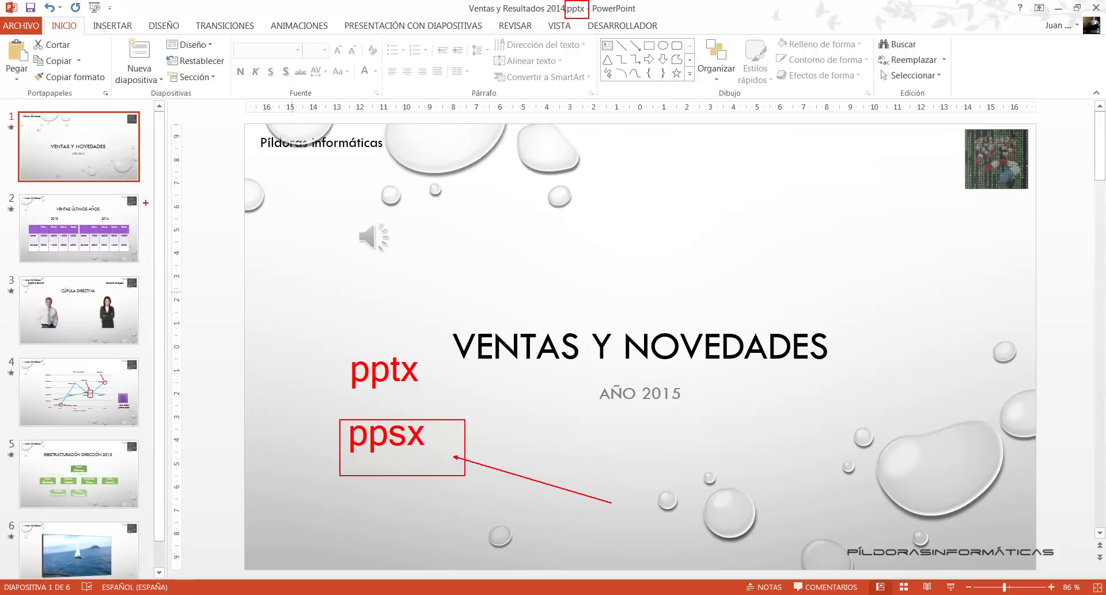
key("Escape")
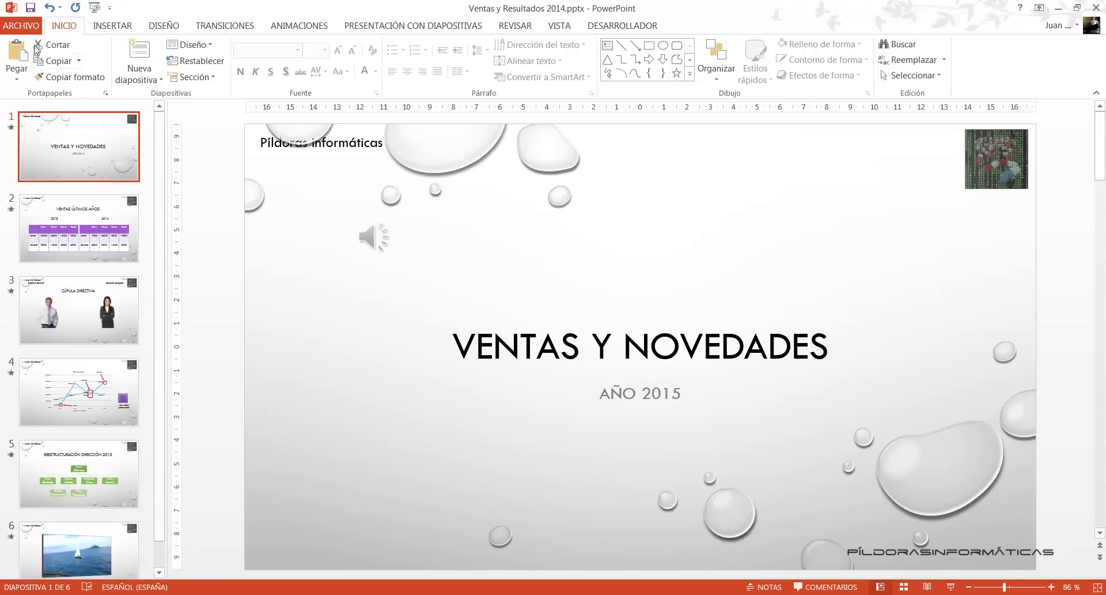
Save the deck to the Desktop as 'Ventas y Resultados 2014' in .ppsx slideshow format.
left_click(29, 32)
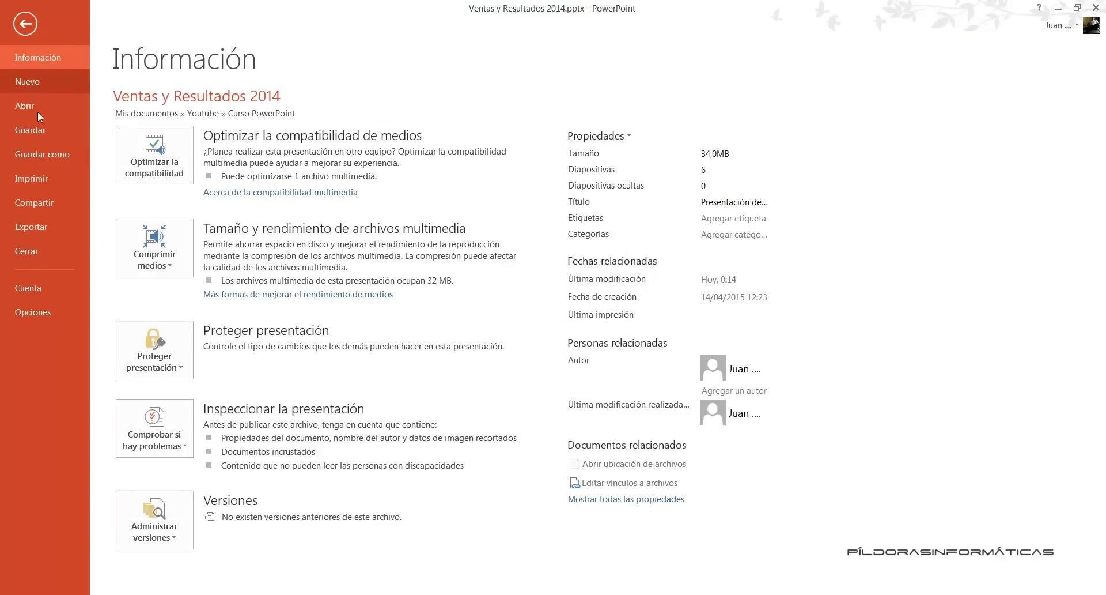
left_click(40, 157)
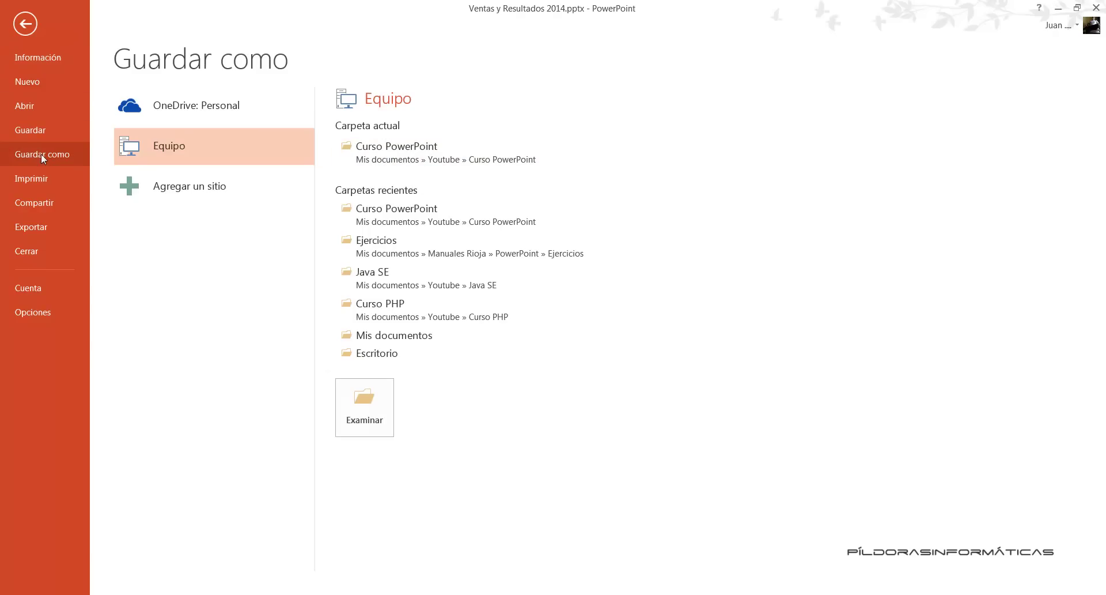
left_click(369, 407)
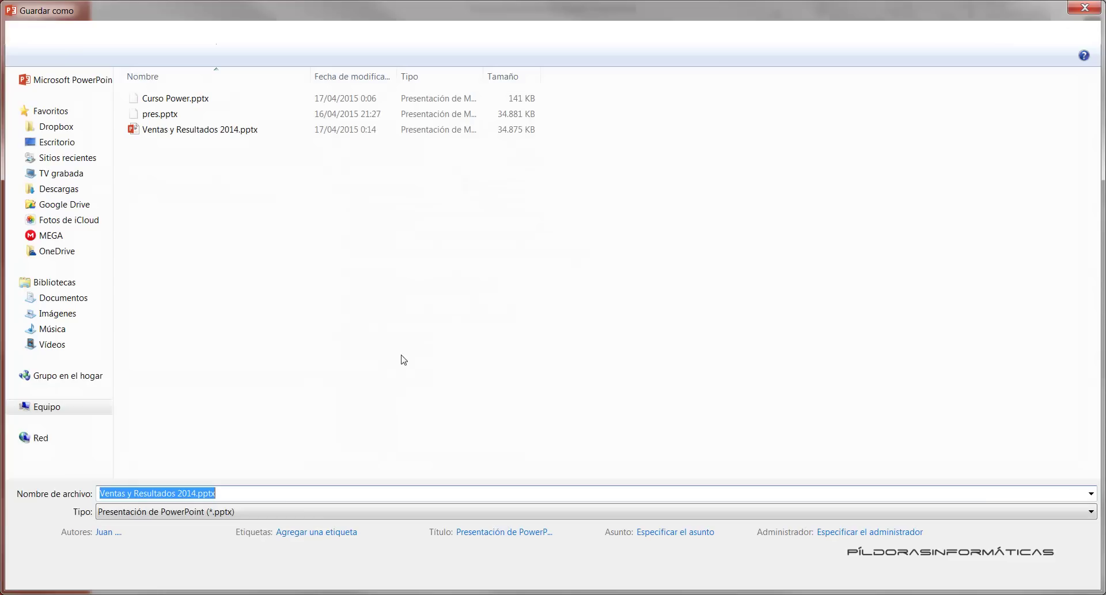
left_click(55, 143)
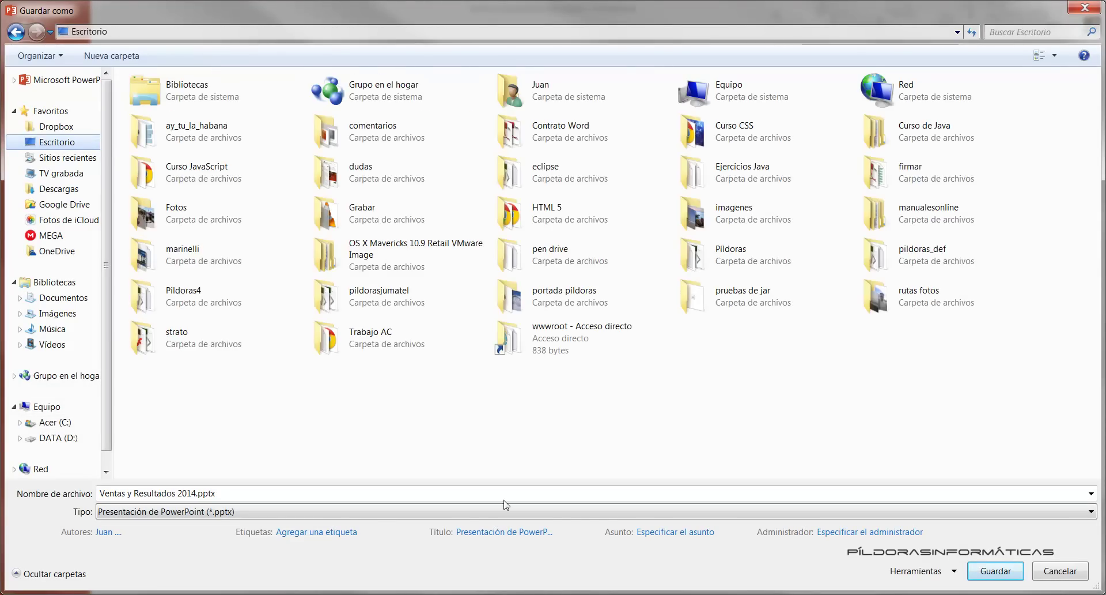
left_click(318, 513)
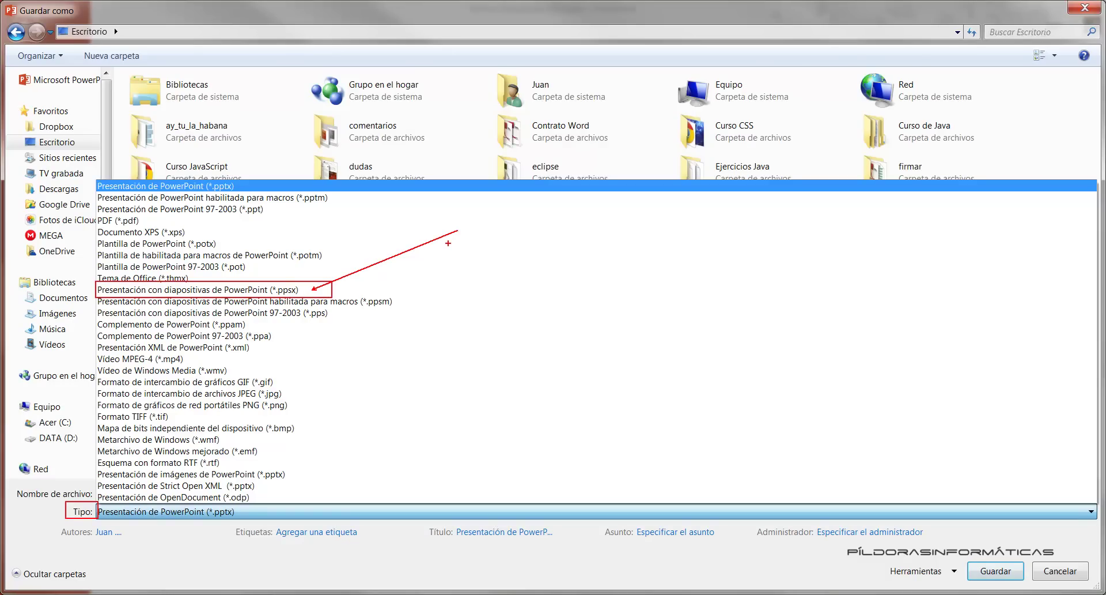
left_click(323, 512)
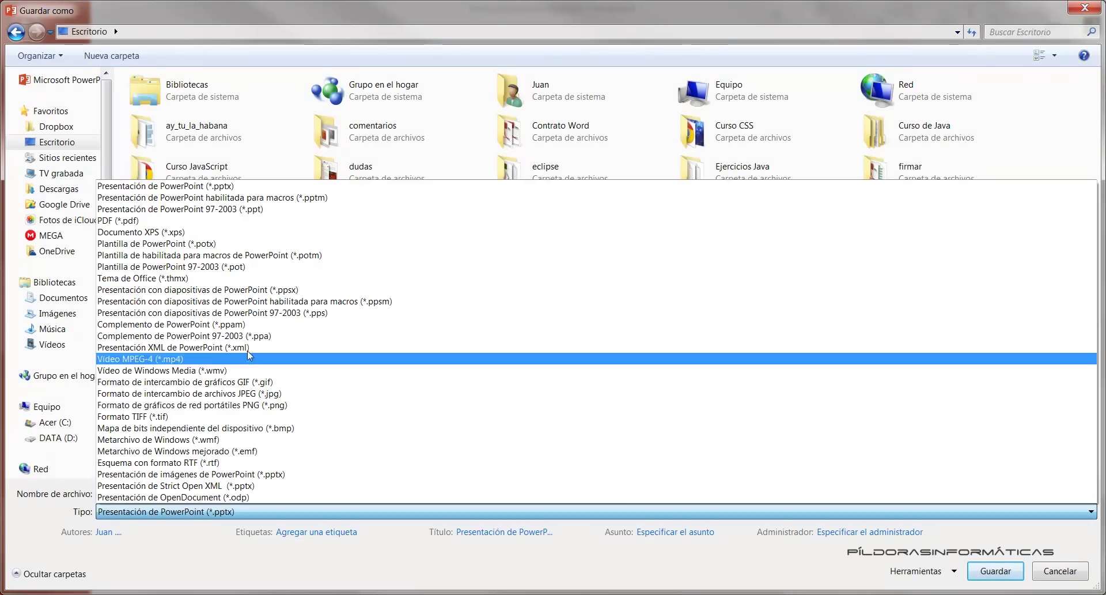
left_click(262, 290)
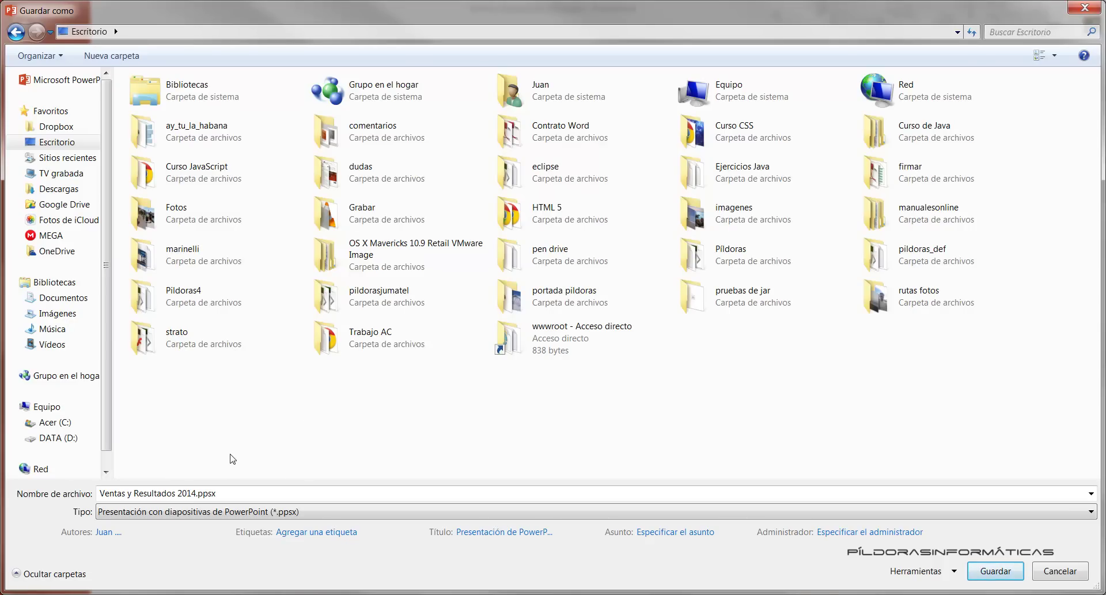
left_click(985, 569)
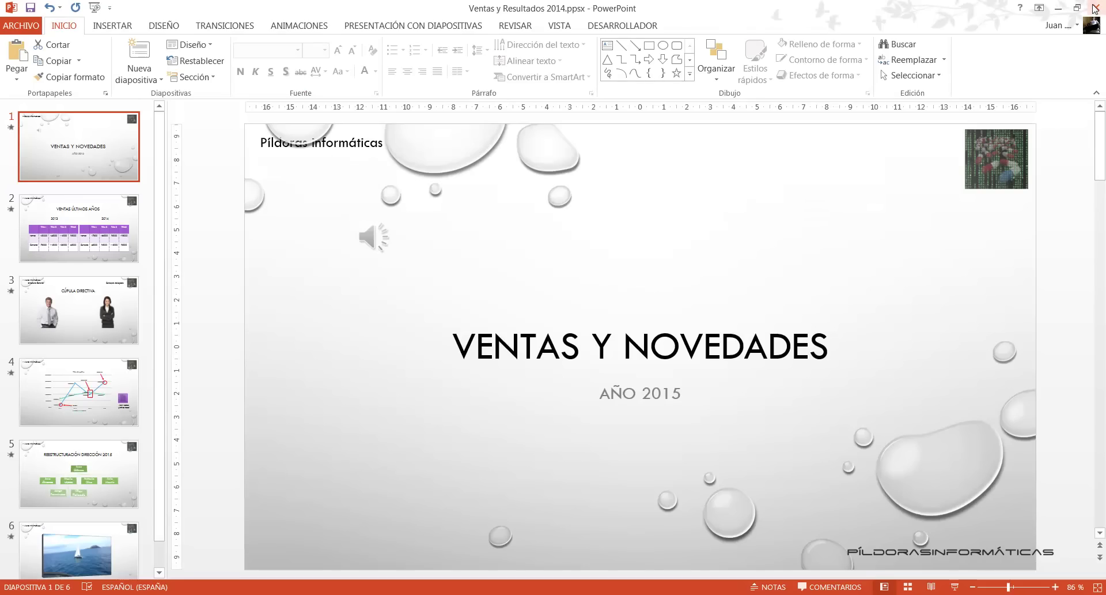
Close PowerPoint and launch Ventas y Resultados 2014.ppsx from the desktop as a slide show.
left_click(1095, 8)
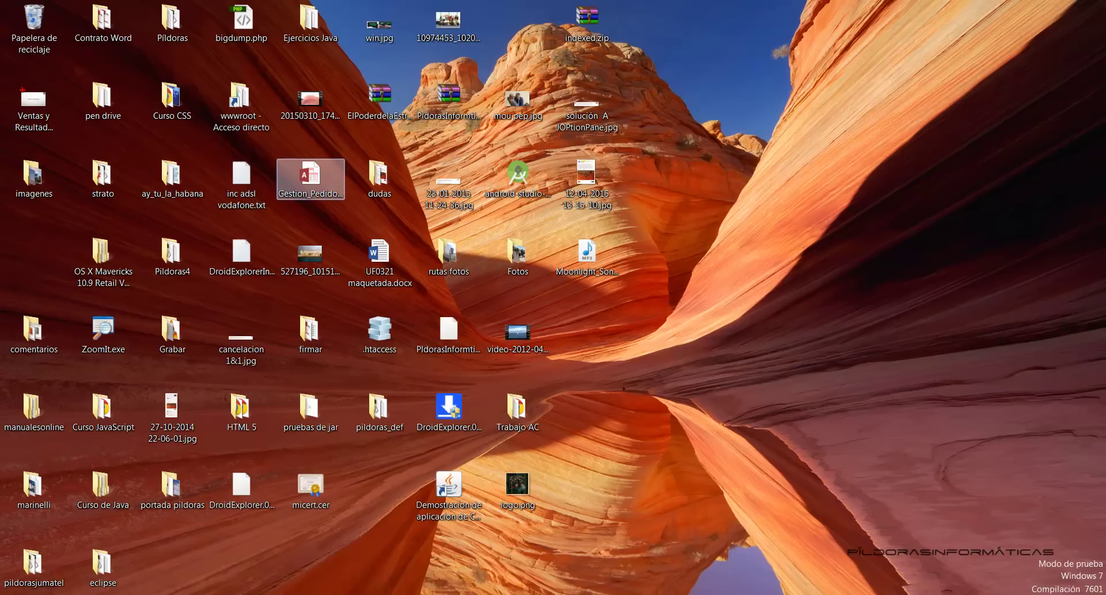
mouse_move(2, 80)
left_mouse_down()
mouse_move(68, 156)
mouse_move(316, 245)
left_mouse_up()
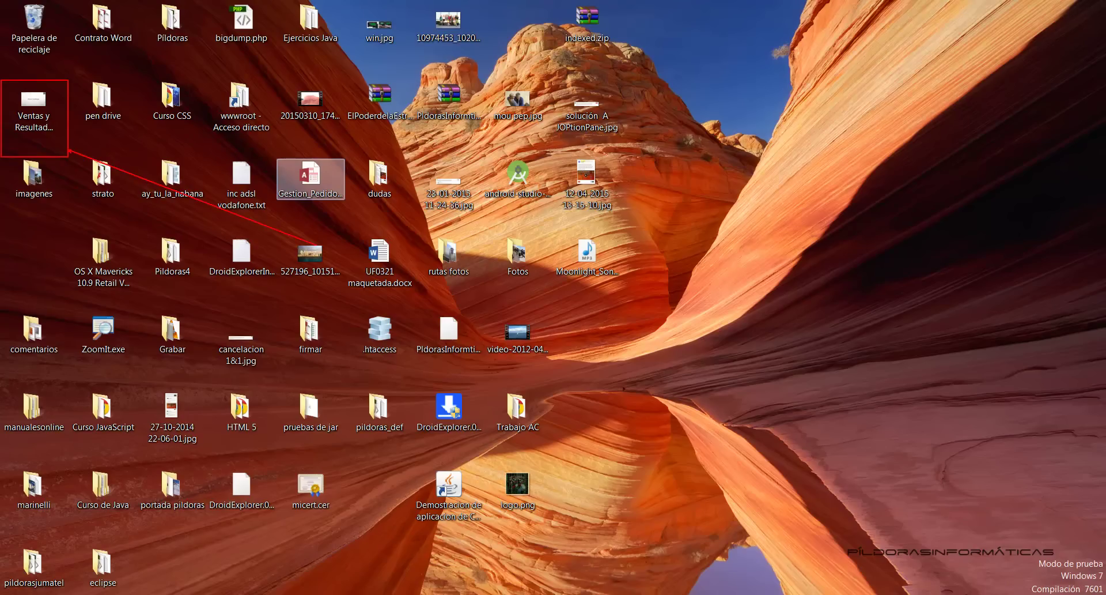
key("Escape")
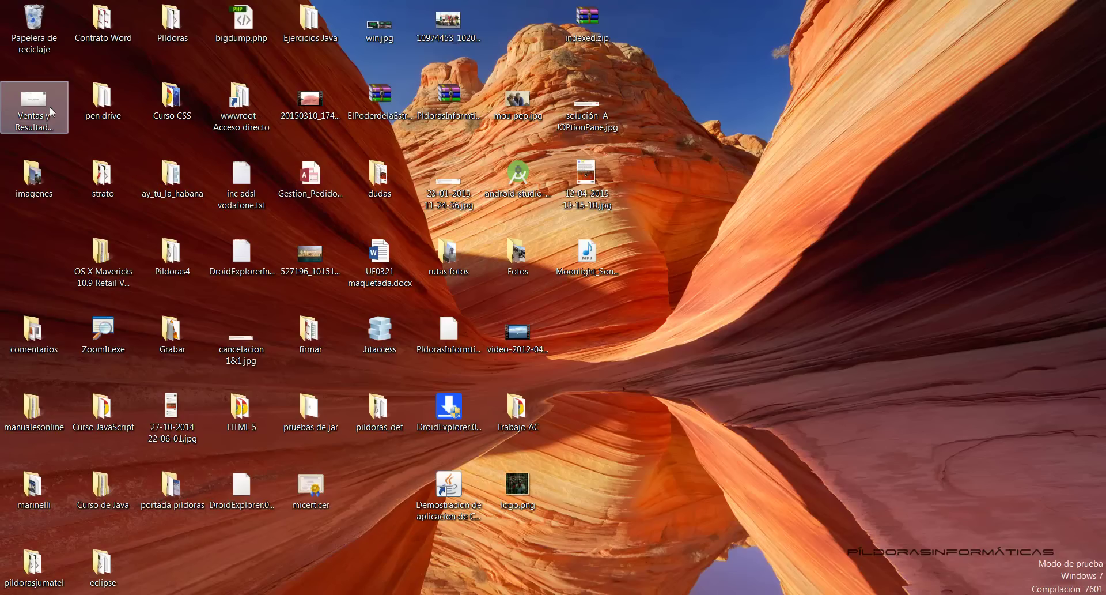
double_click(51, 111)
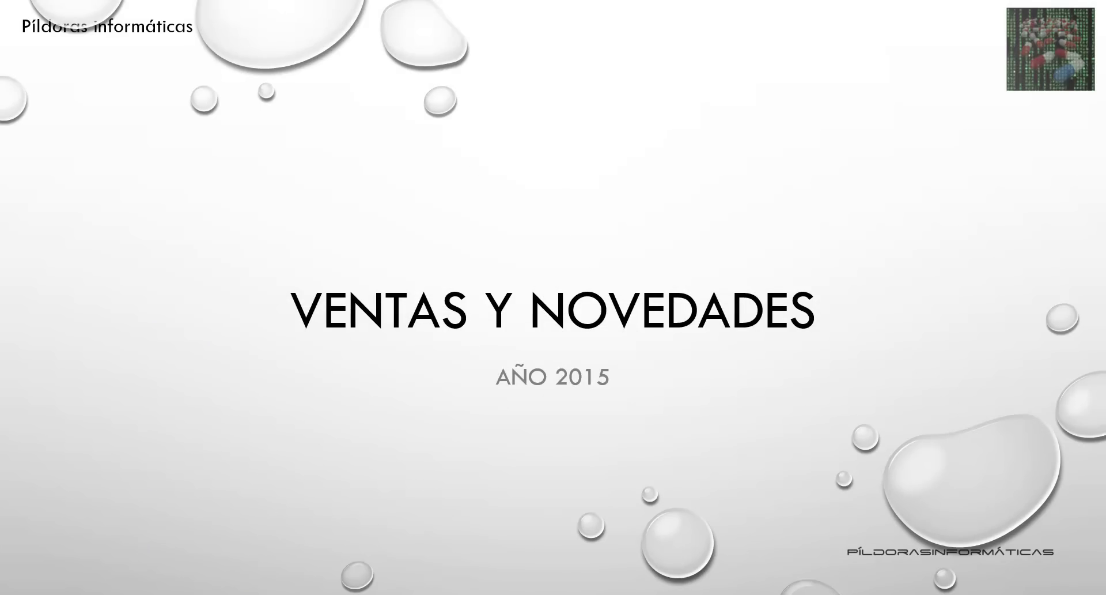
Advance past the title and org chart slides, play the sailboat video, then reach the show's end.
key("Right")
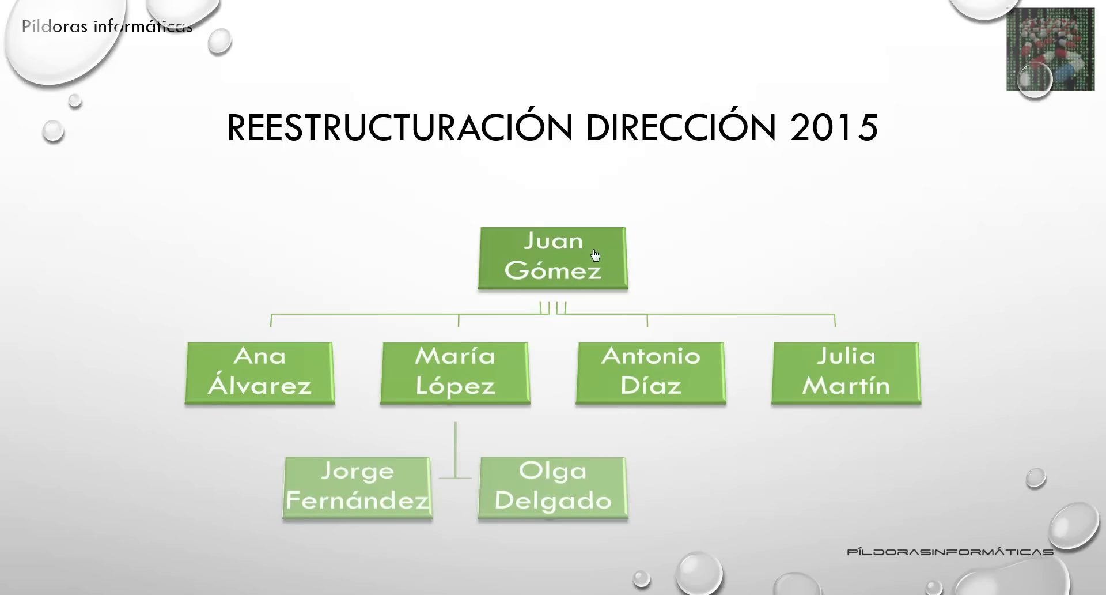
left_click(854, 258)
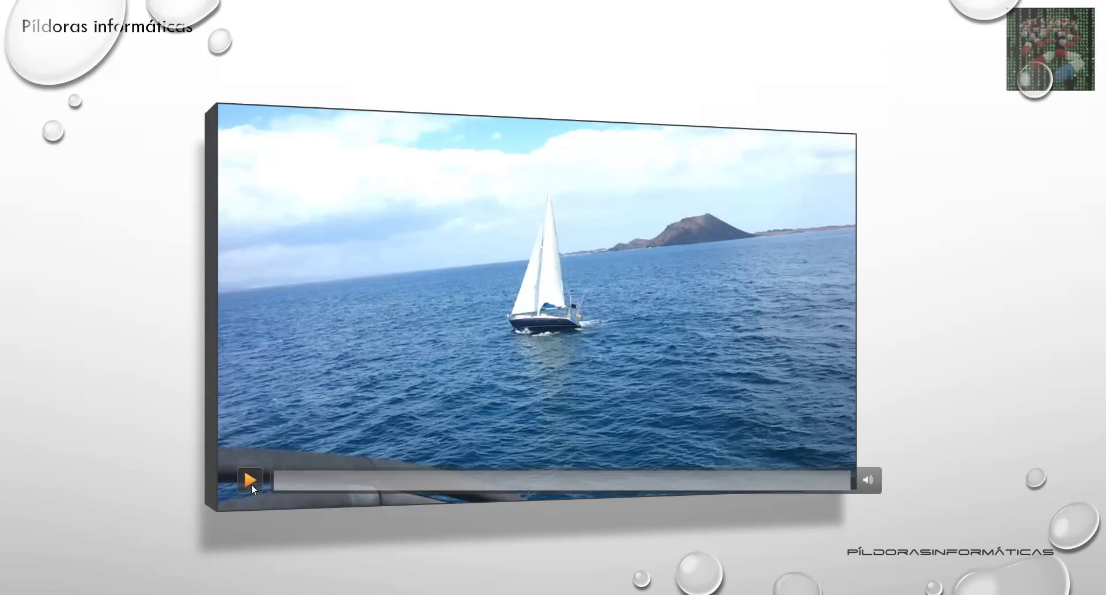
left_click(251, 481)
left_click(1018, 156)
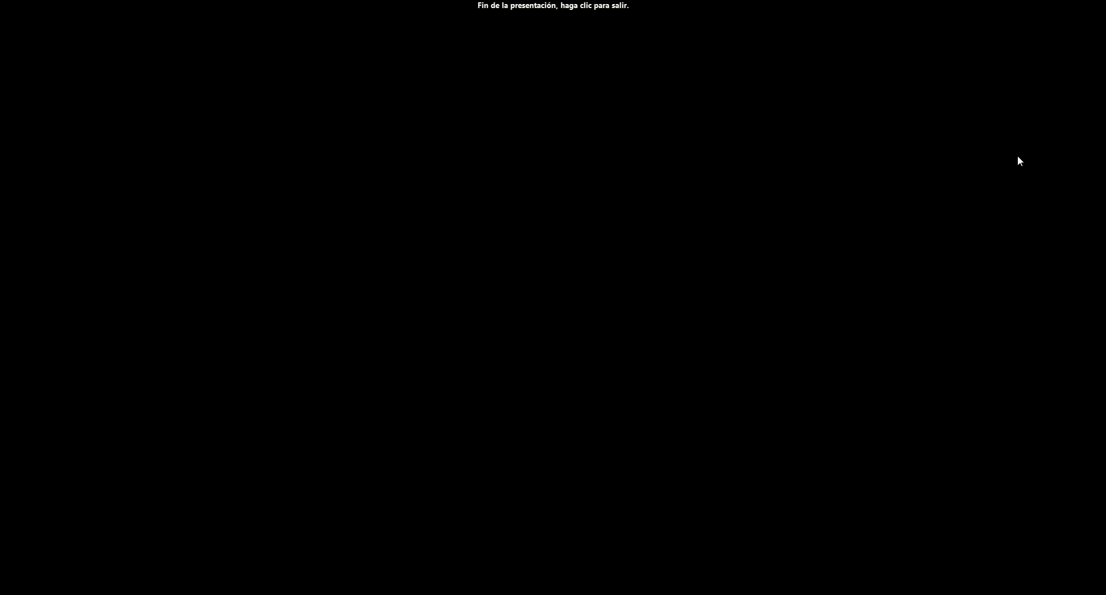